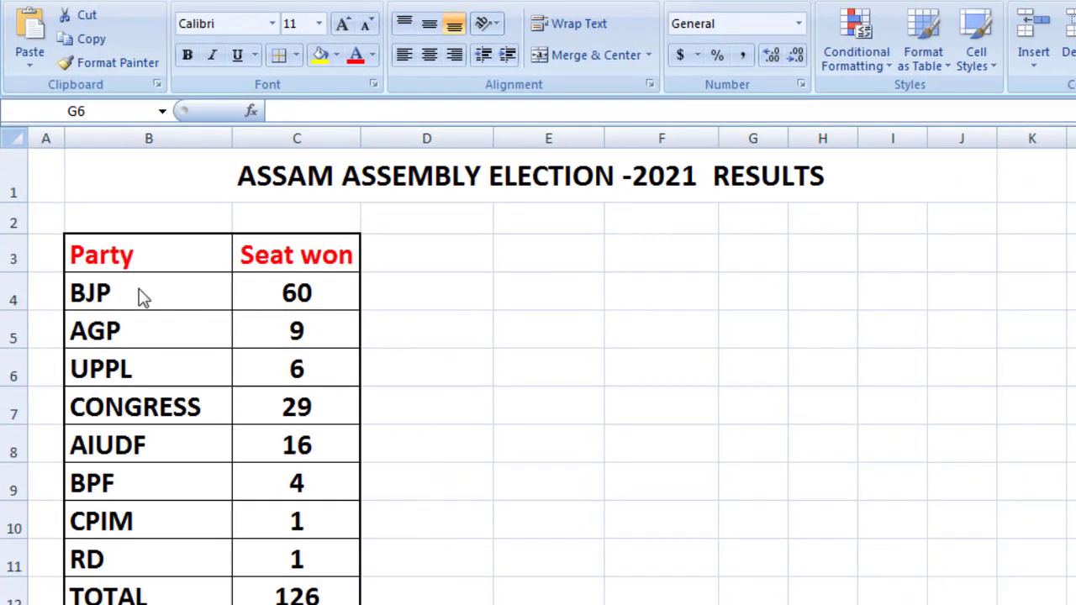
# Select the party names and seat counts in B4:C11 and bring up the Pie chart gallery
pyautogui.click(94, 290)
pyautogui.moveTo(94, 291)
pyautogui.mouseDown()
pyautogui.moveTo(302, 351)
pyautogui.moveTo(316, 552)
pyautogui.mouseUp()
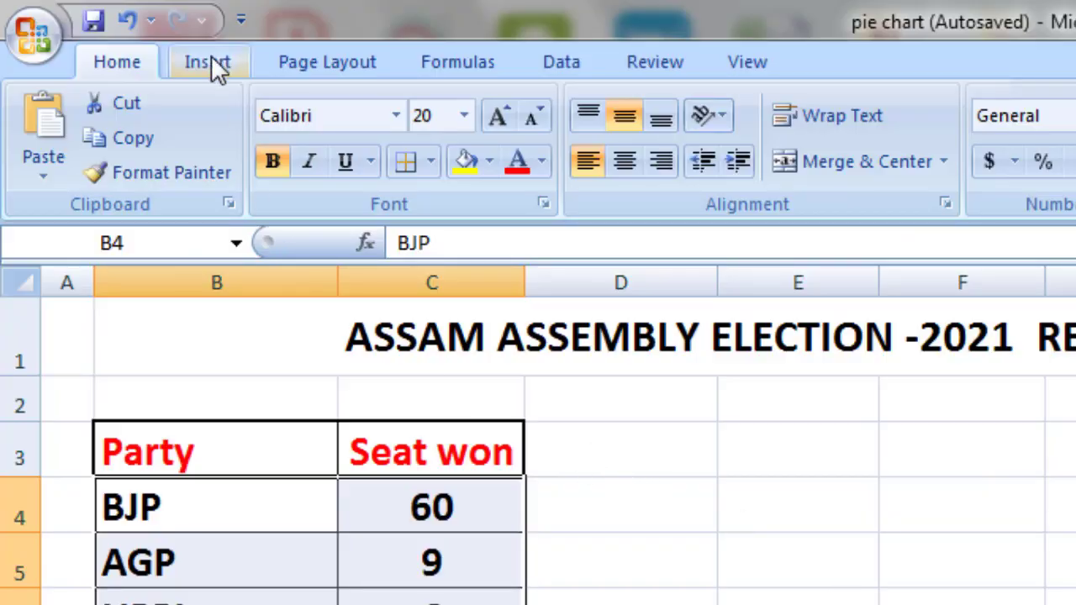
pyautogui.click(212, 60)
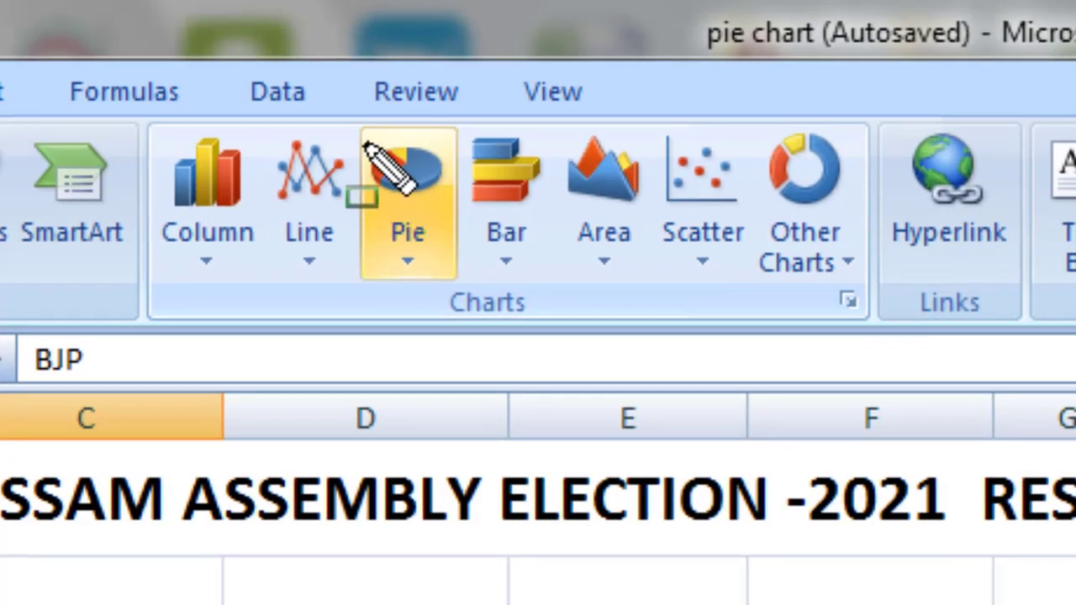
pyautogui.moveTo(347, 118); pyautogui.dragTo(471, 278)
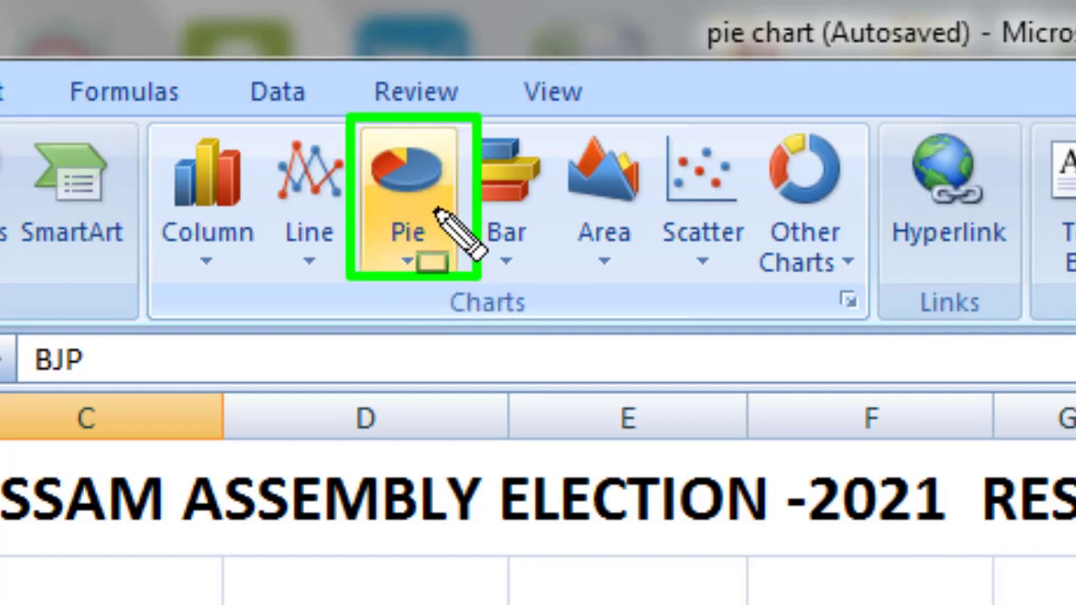
pyautogui.click(444, 225)
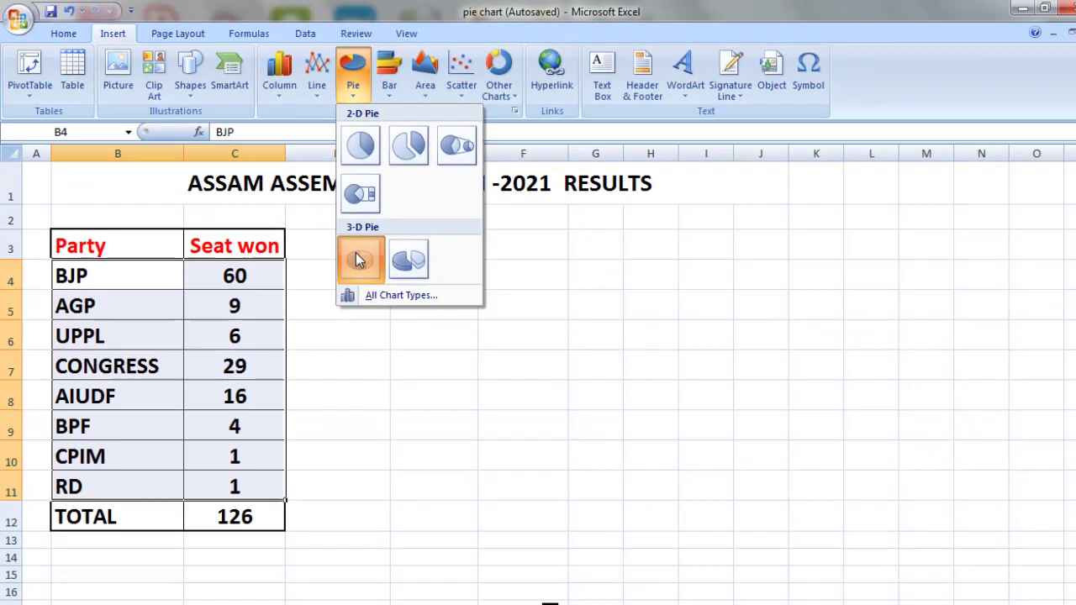
# Insert a 3-D pie of seats per party, place it beside the table and enlarge it
pyautogui.click(356, 252)
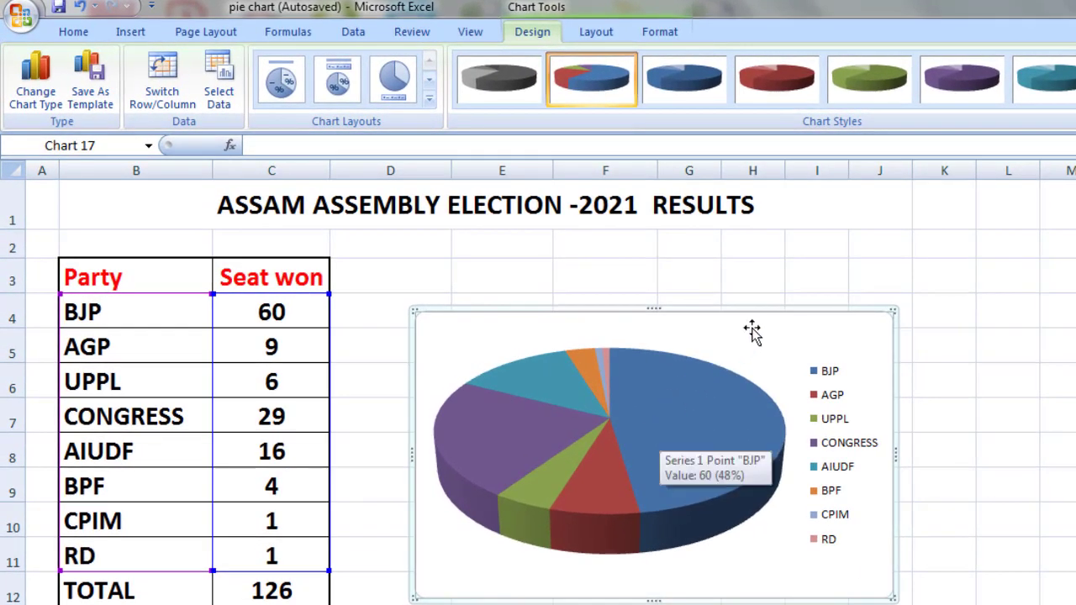
pyautogui.moveTo(765, 291); pyautogui.dragTo(785, 339)
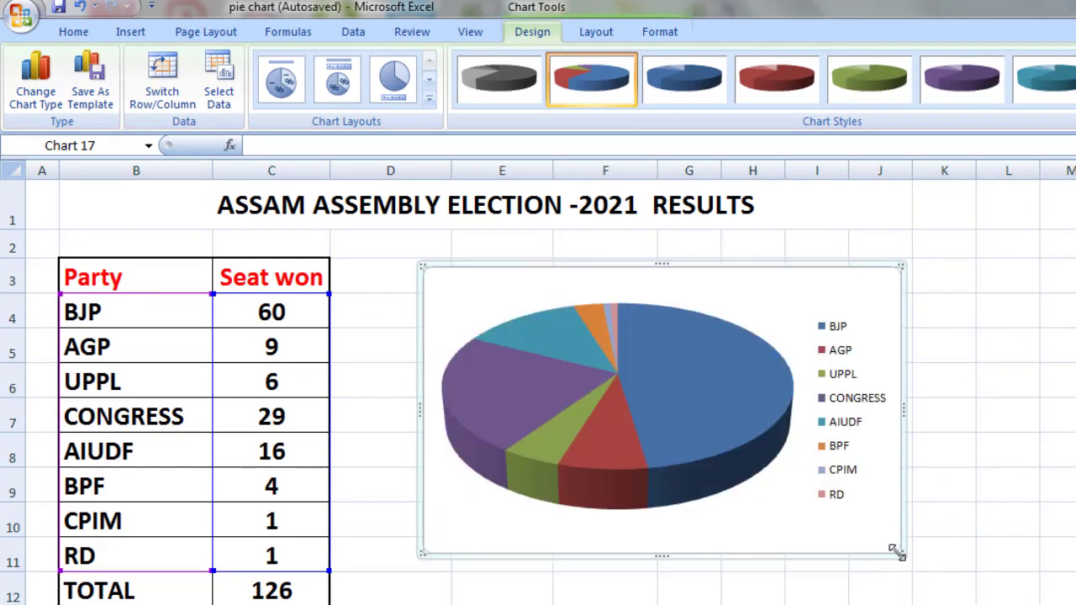
pyautogui.moveTo(933, 572); pyautogui.dragTo(933, 571)
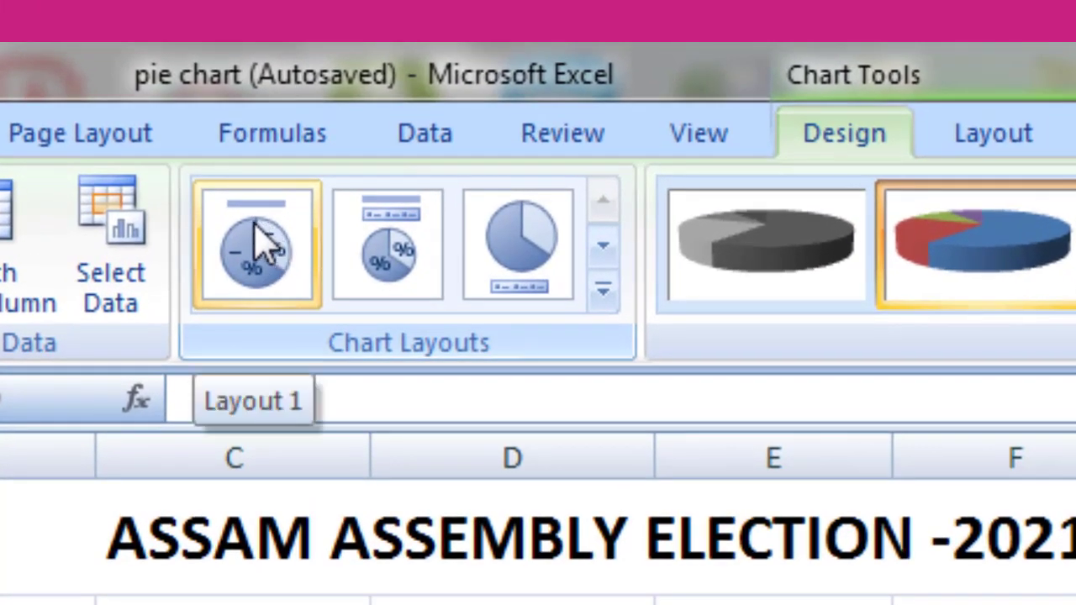
# Try several chart layouts, then apply Layout 1 with a title and party-name percentage labels
pyautogui.click(261, 239)
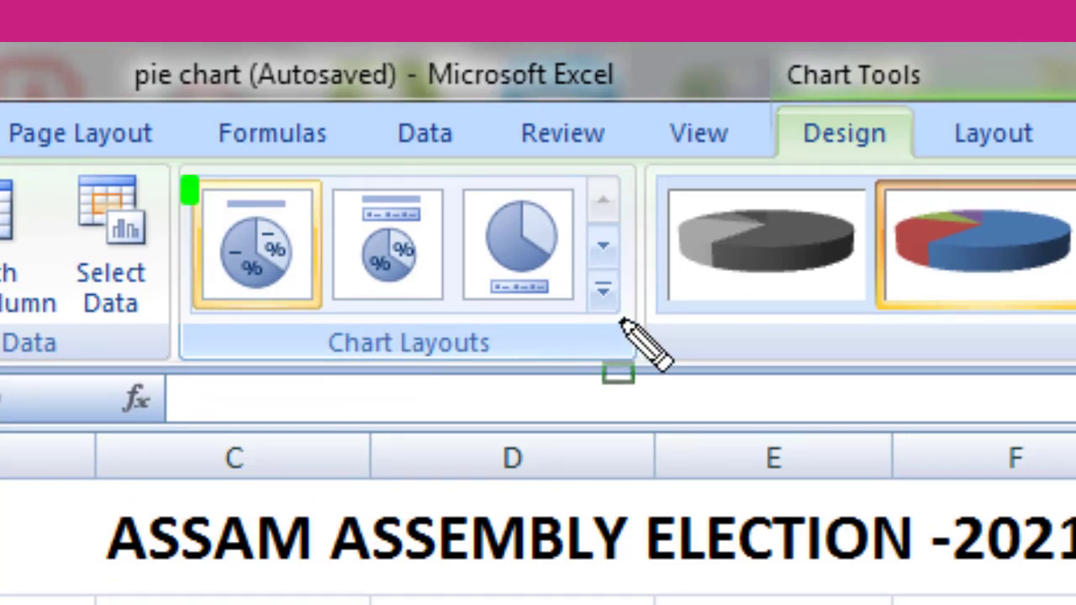
pyautogui.click(647, 332)
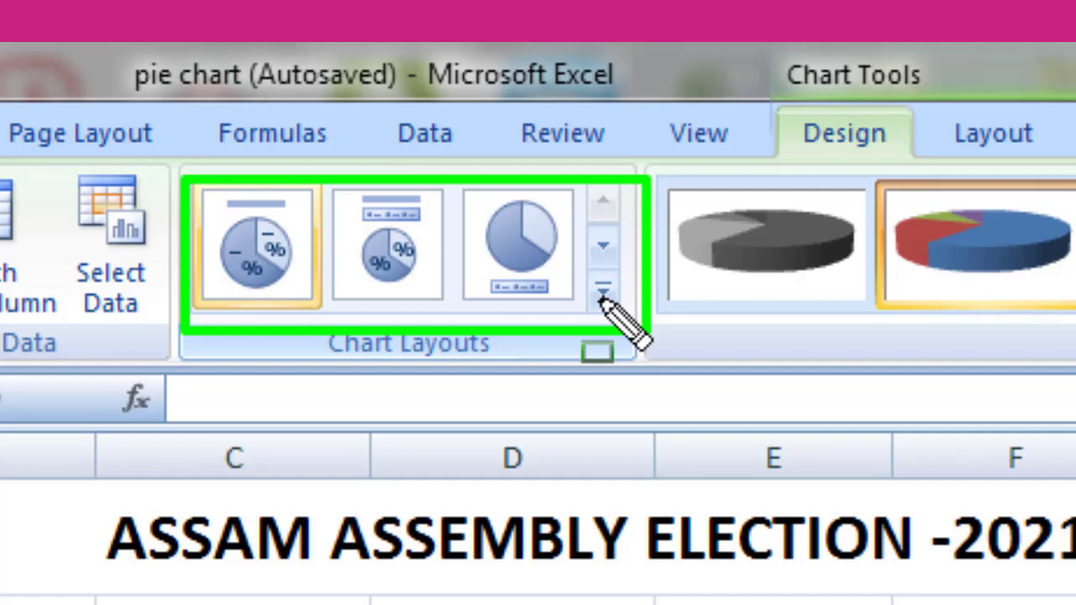
pyautogui.press('Escape')
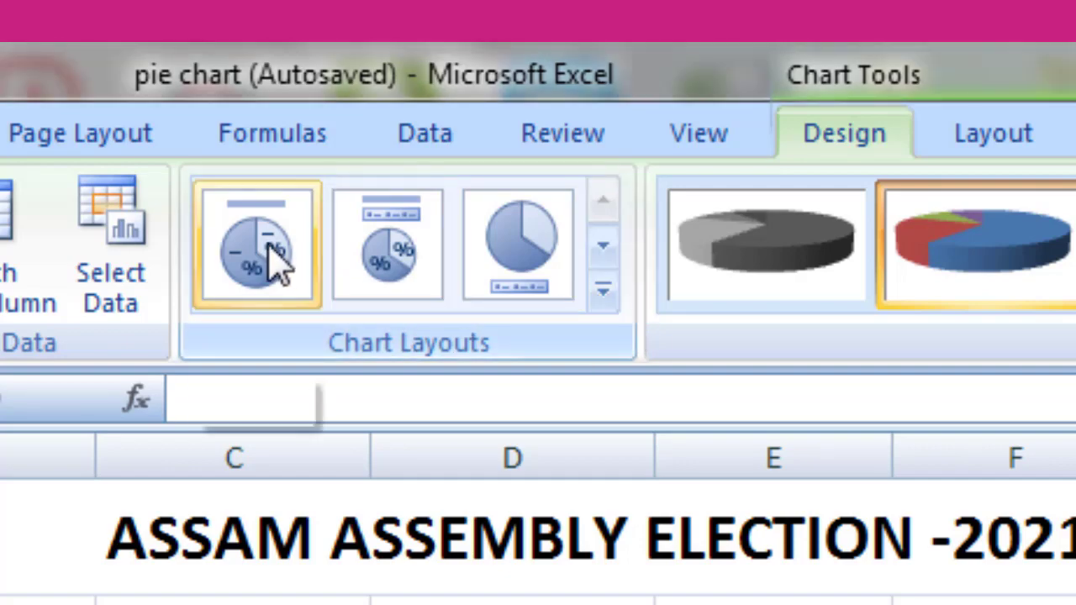
pyautogui.click(271, 249)
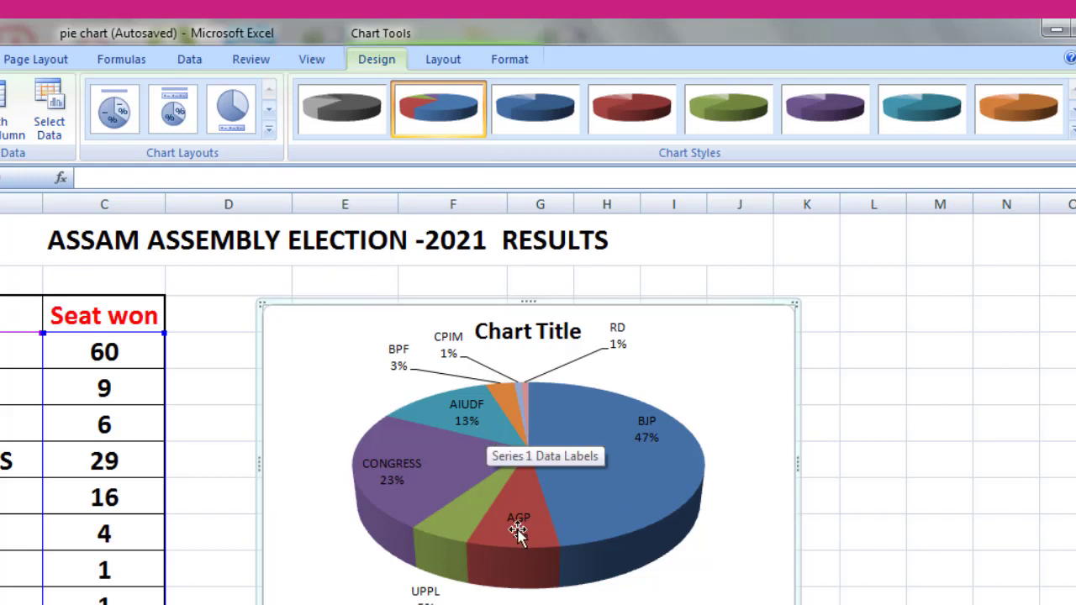
pyautogui.click(176, 116)
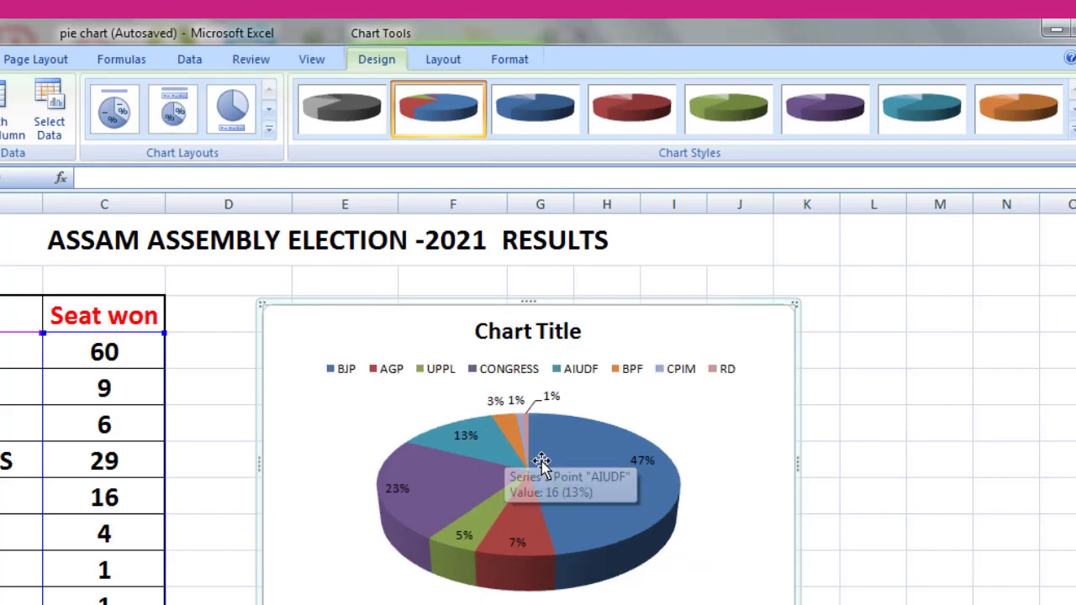
pyautogui.click(233, 126)
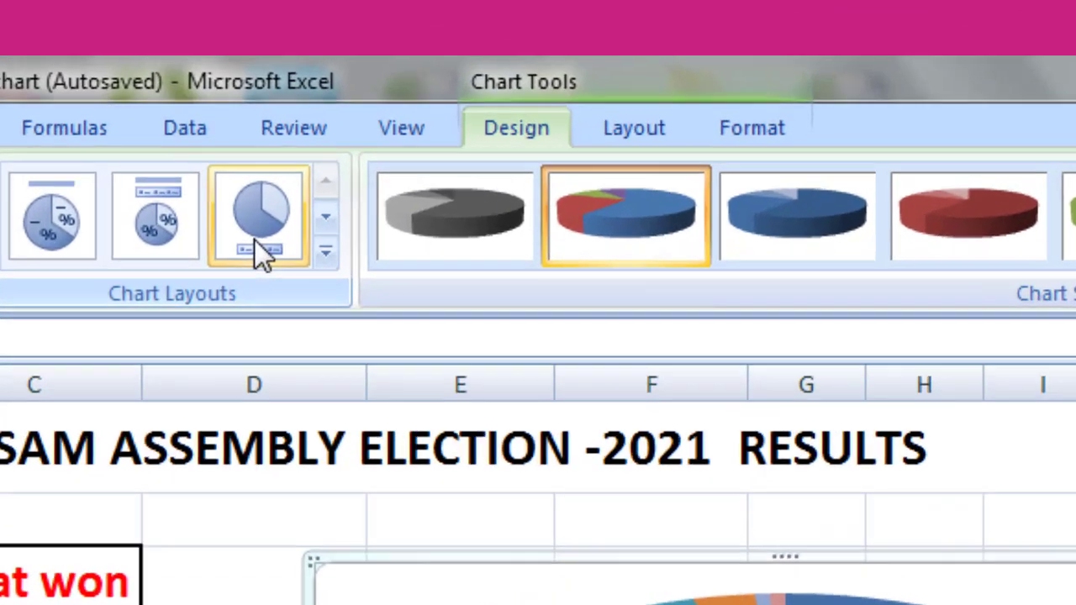
pyautogui.click(325, 251)
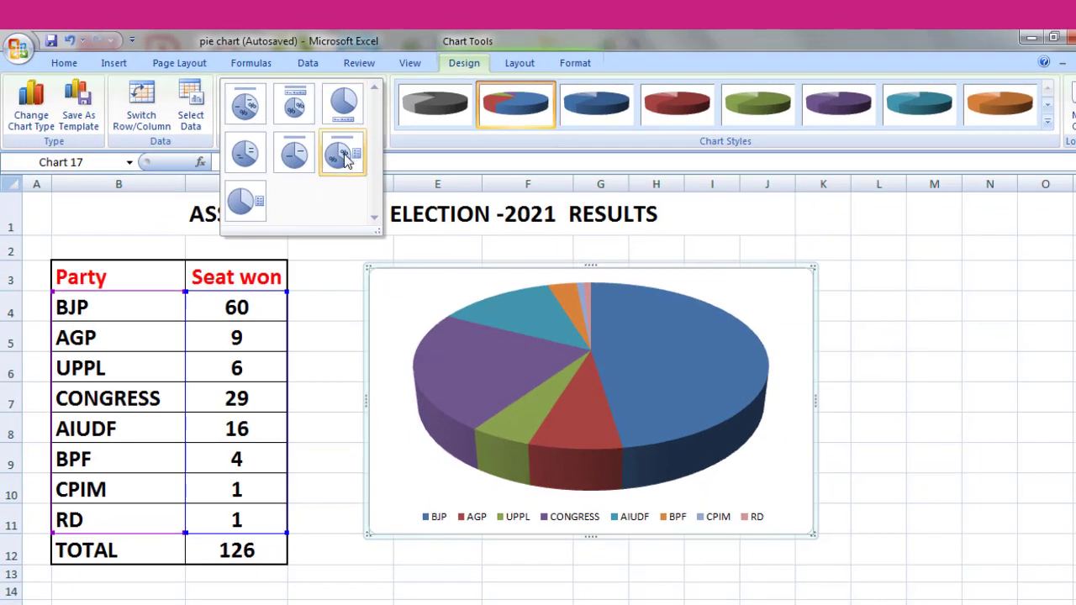
pyautogui.click(344, 155)
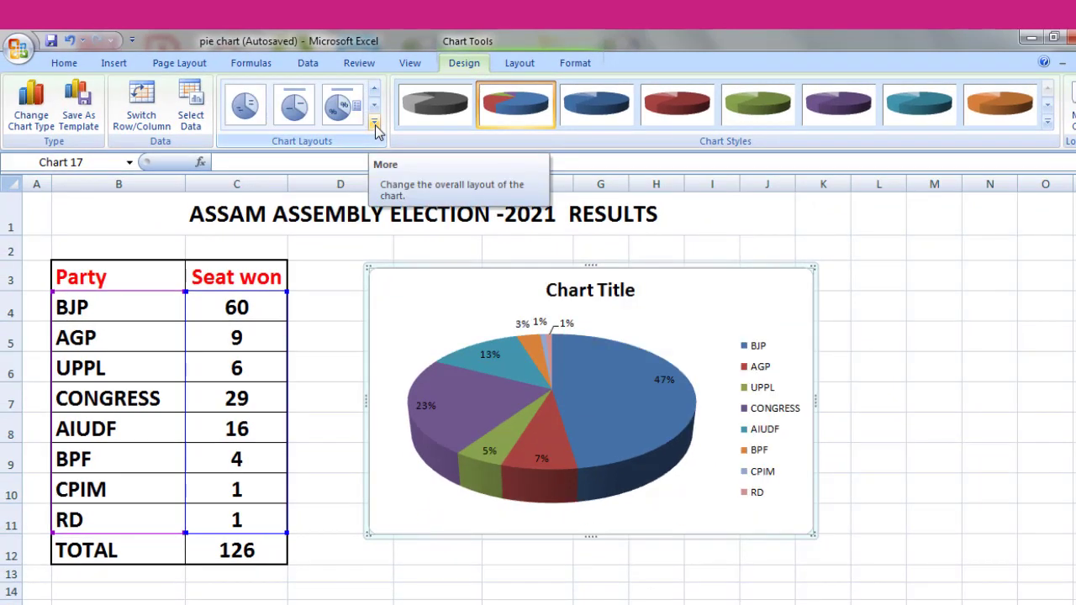
pyautogui.click(375, 124)
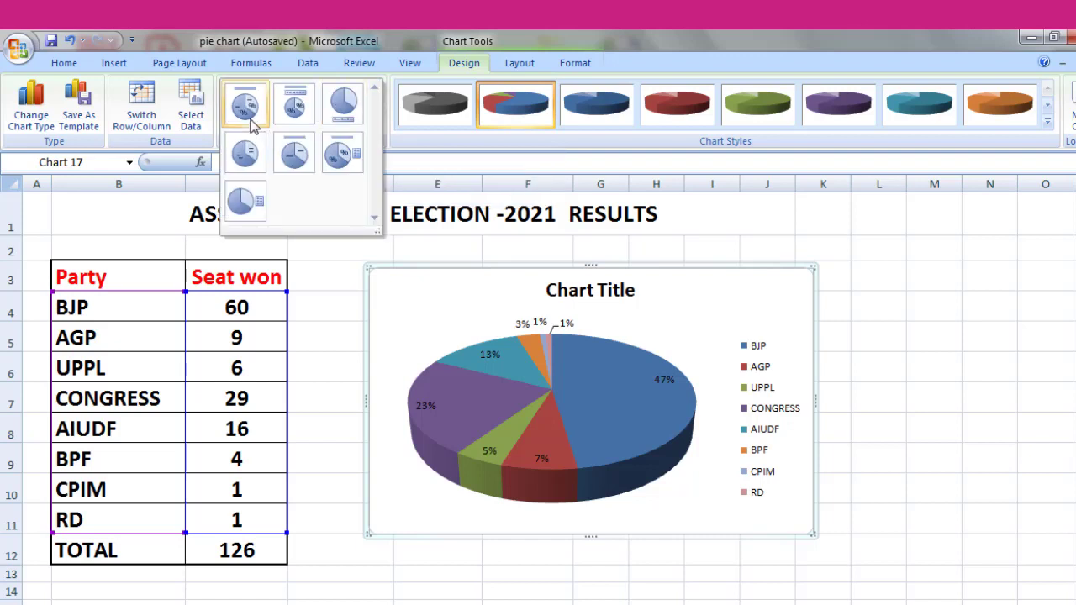
pyautogui.click(246, 107)
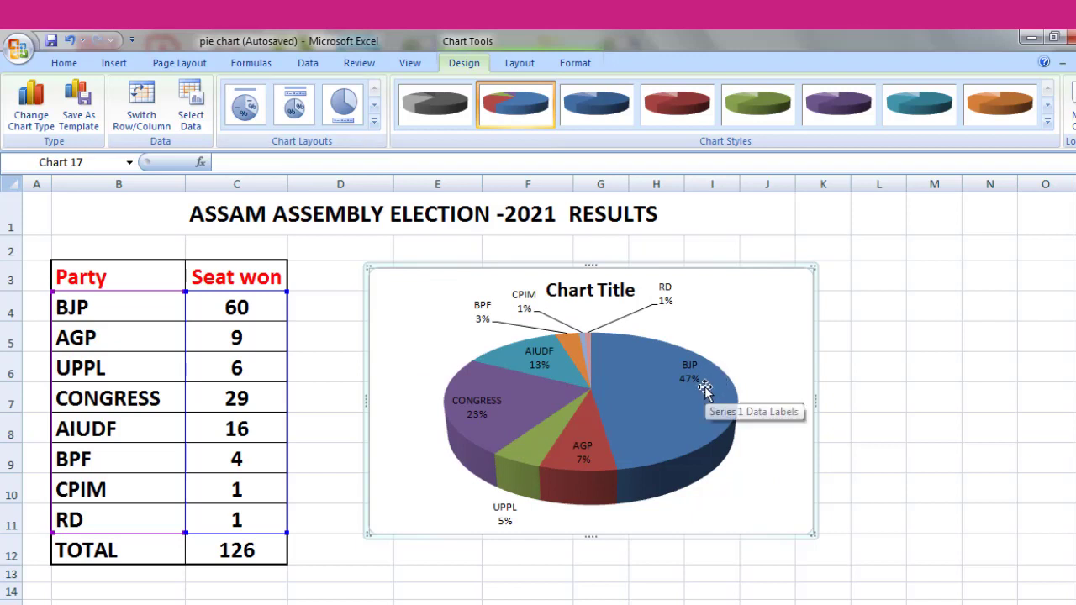
pyautogui.moveTo(765, 324); pyautogui.dragTo(773, 338)
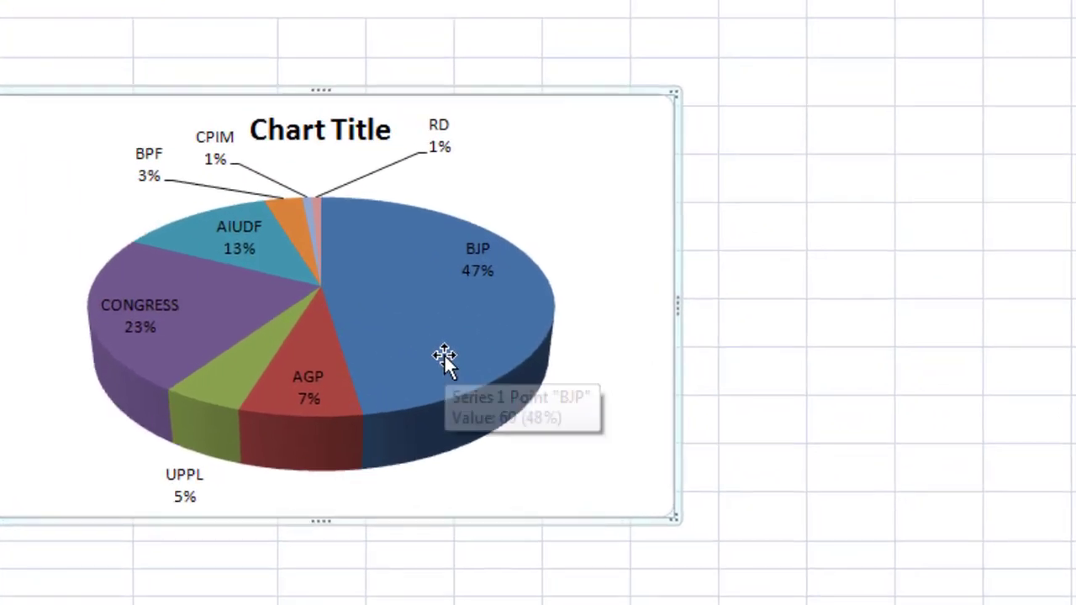
# Format the pie's data series with first-slice angle 87 and pie explosion 8%
pyautogui.rightClick(677, 446)
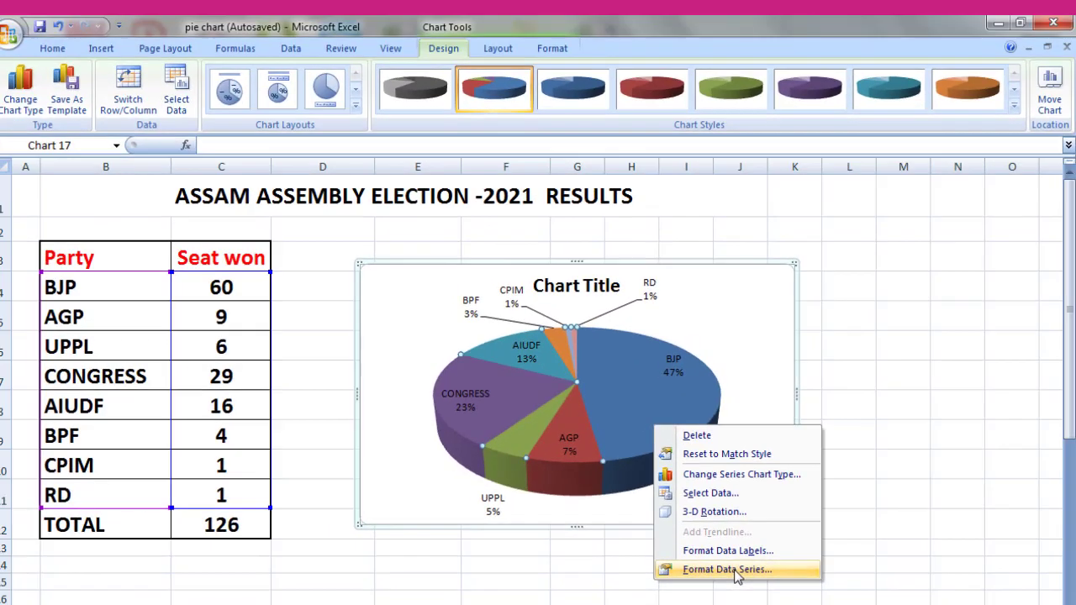
pyautogui.click(735, 571)
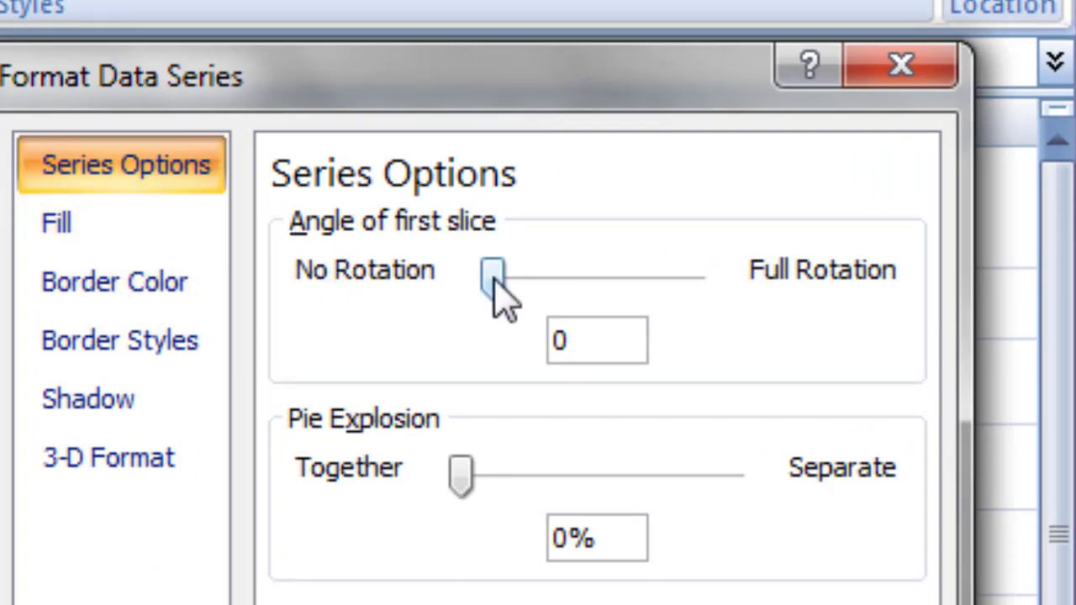
pyautogui.moveTo(494, 282); pyautogui.dragTo(525, 278)
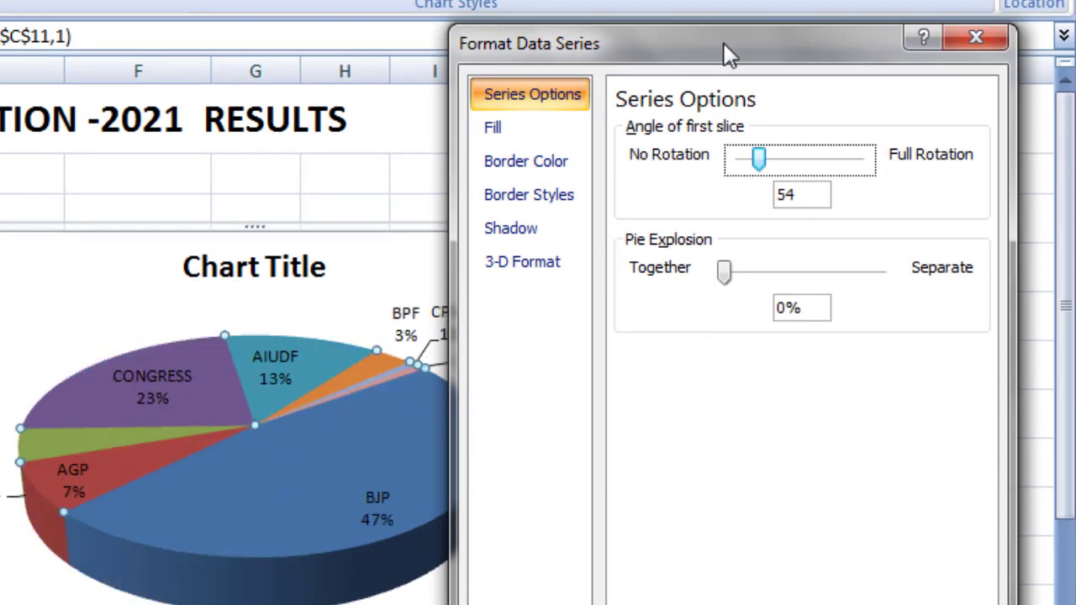
pyautogui.moveTo(723, 42); pyautogui.dragTo(742, 47)
pyautogui.moveTo(777, 164); pyautogui.dragTo(789, 165)
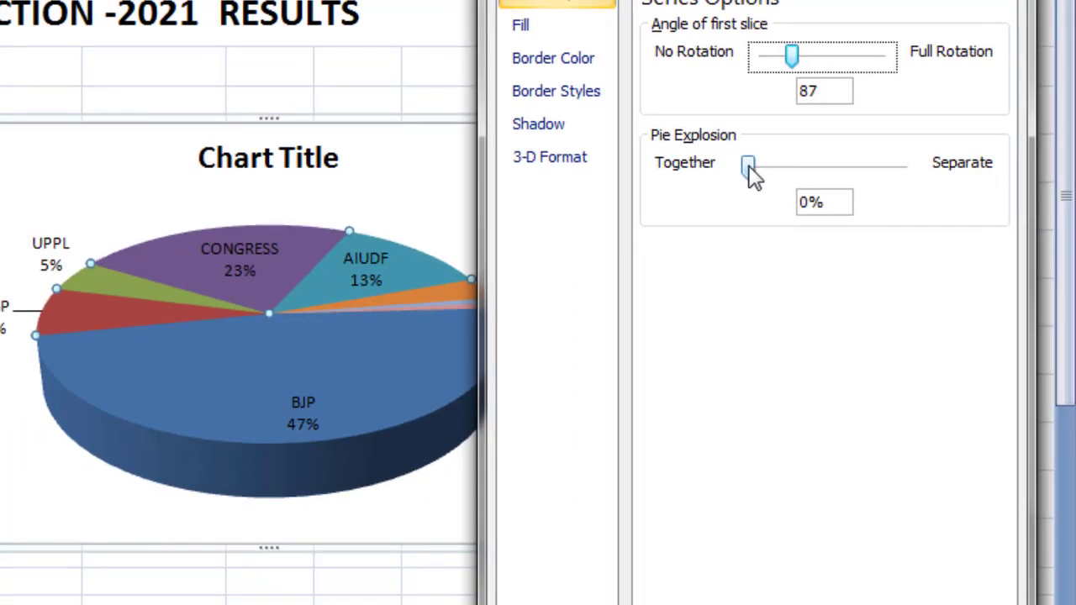
pyautogui.moveTo(748, 166); pyautogui.dragTo(760, 168)
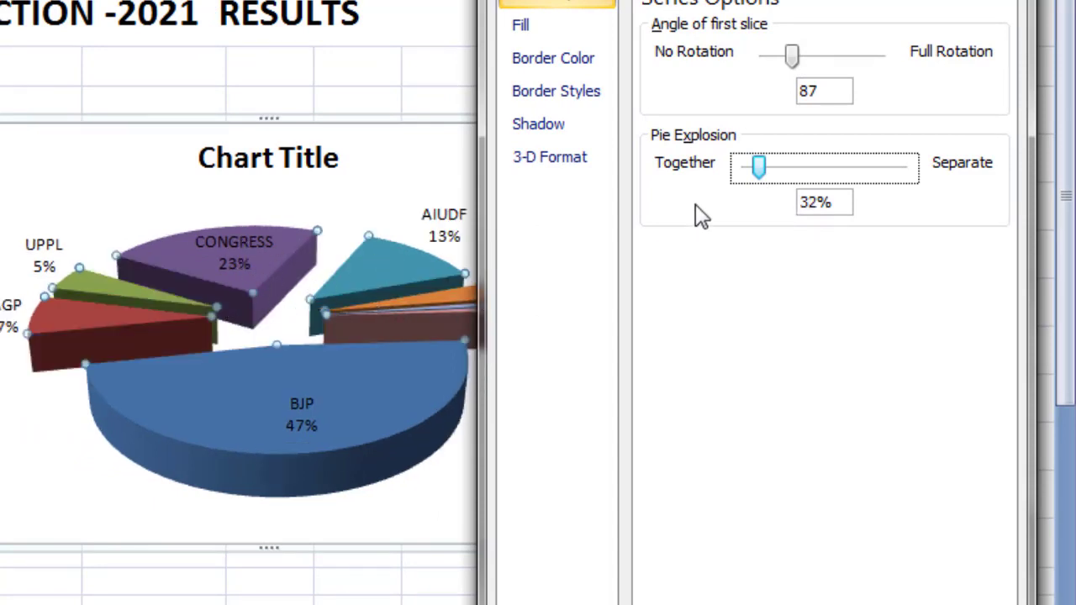
pyautogui.moveTo(760, 174); pyautogui.dragTo(754, 173)
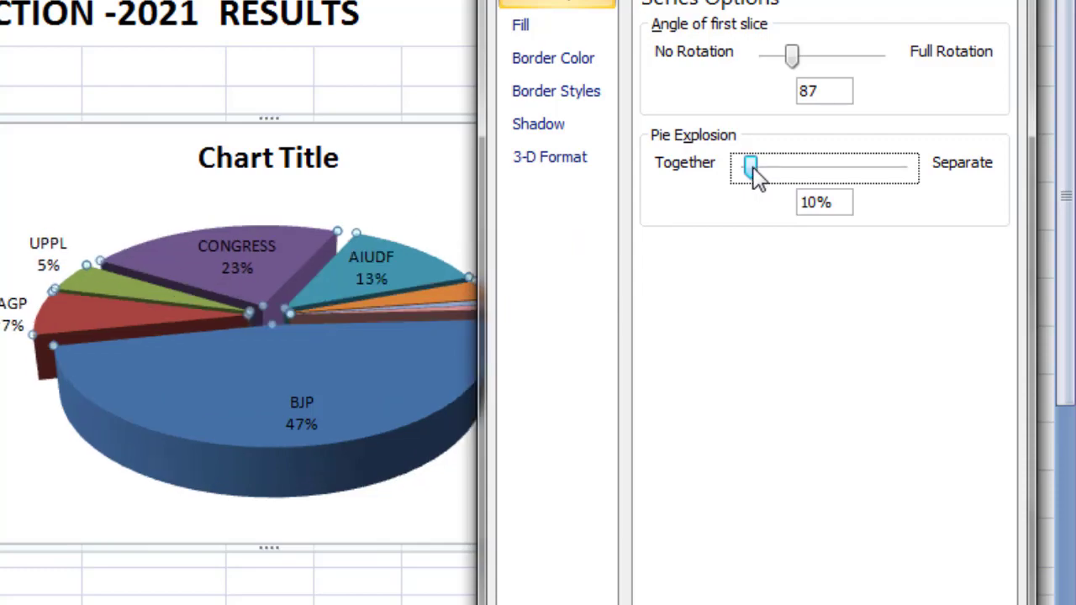
pyautogui.moveTo(755, 172); pyautogui.dragTo(753, 172)
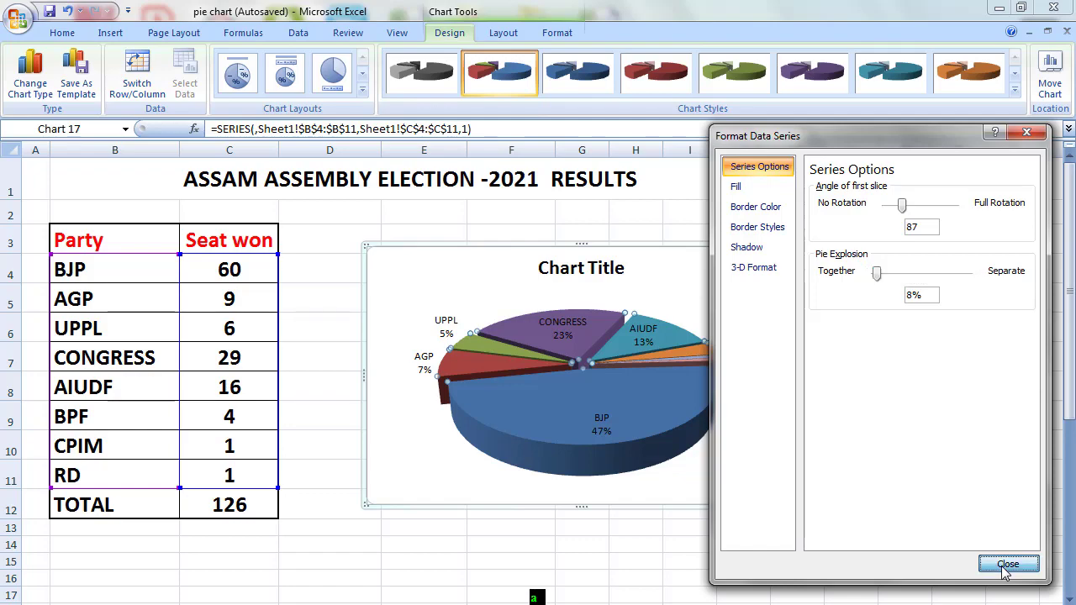
# Apply the purple chart style and stretch the pie taller, then delete the pie chart
pyautogui.click(1007, 565)
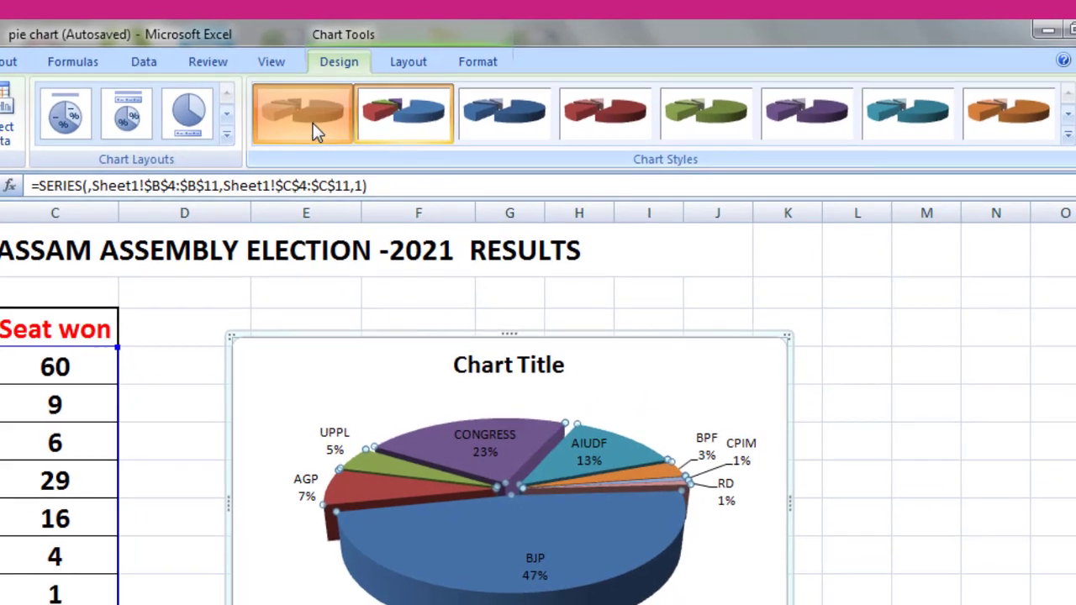
pyautogui.click(313, 123)
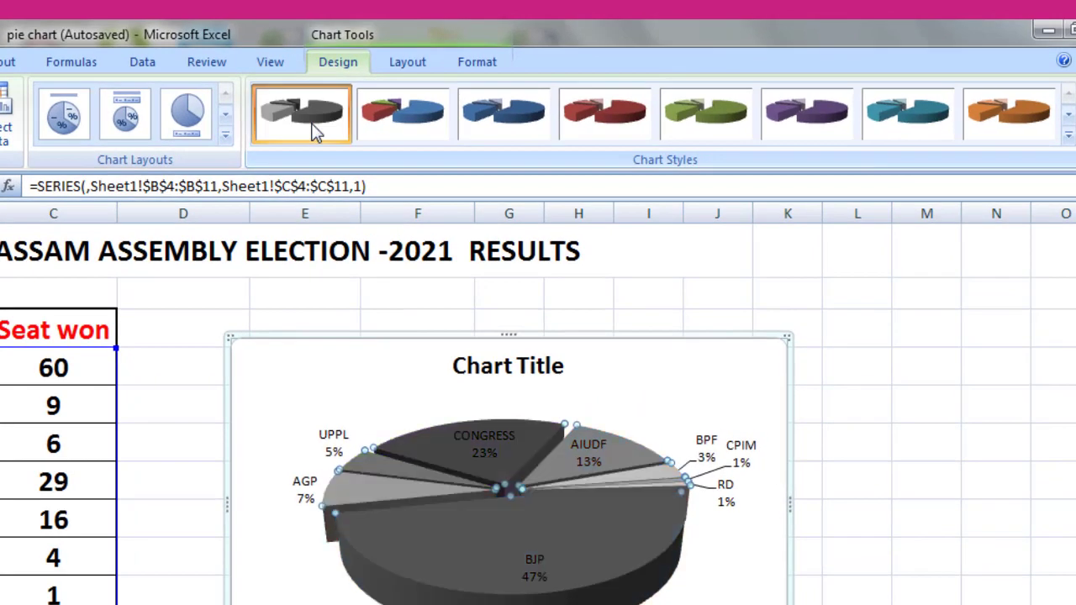
pyautogui.click(828, 126)
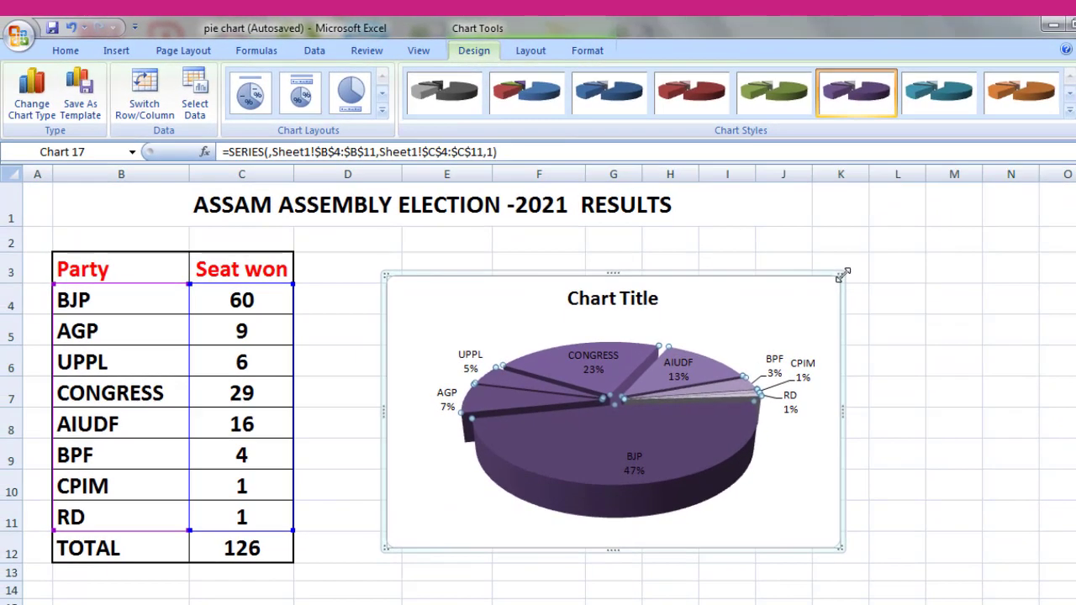
pyautogui.moveTo(843, 275); pyautogui.dragTo(840, 250)
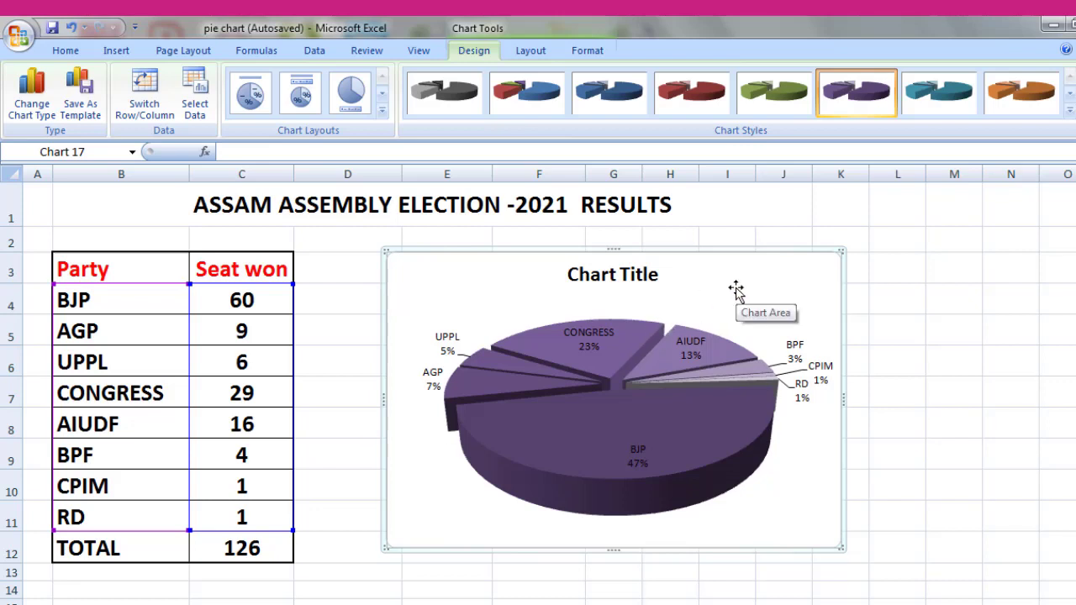
pyautogui.press('Delete')
pyautogui.click(795, 362)
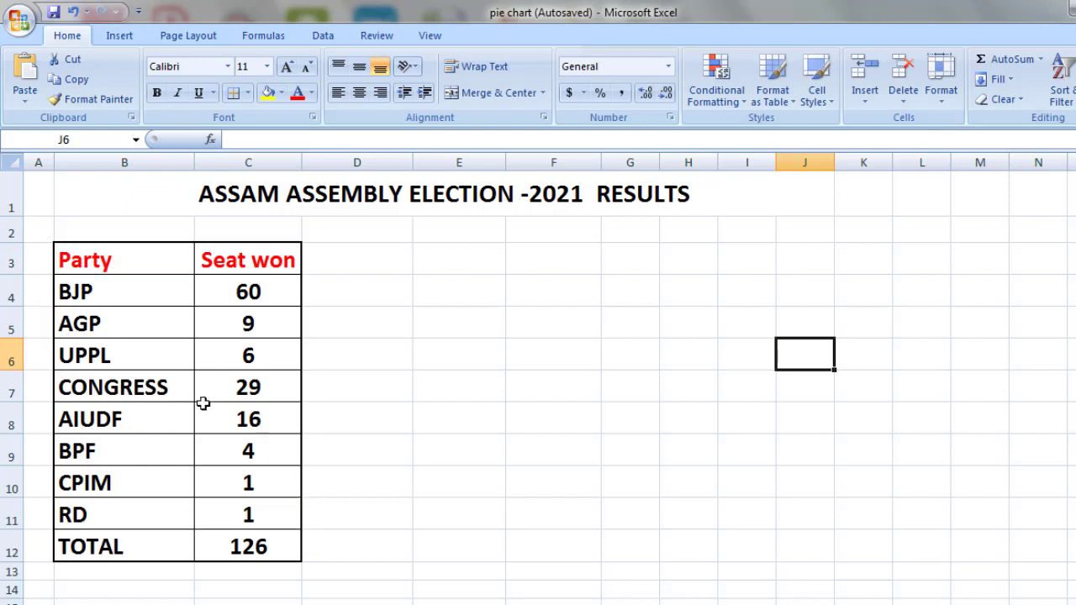
pyautogui.moveTo(76, 296); pyautogui.dragTo(269, 509)
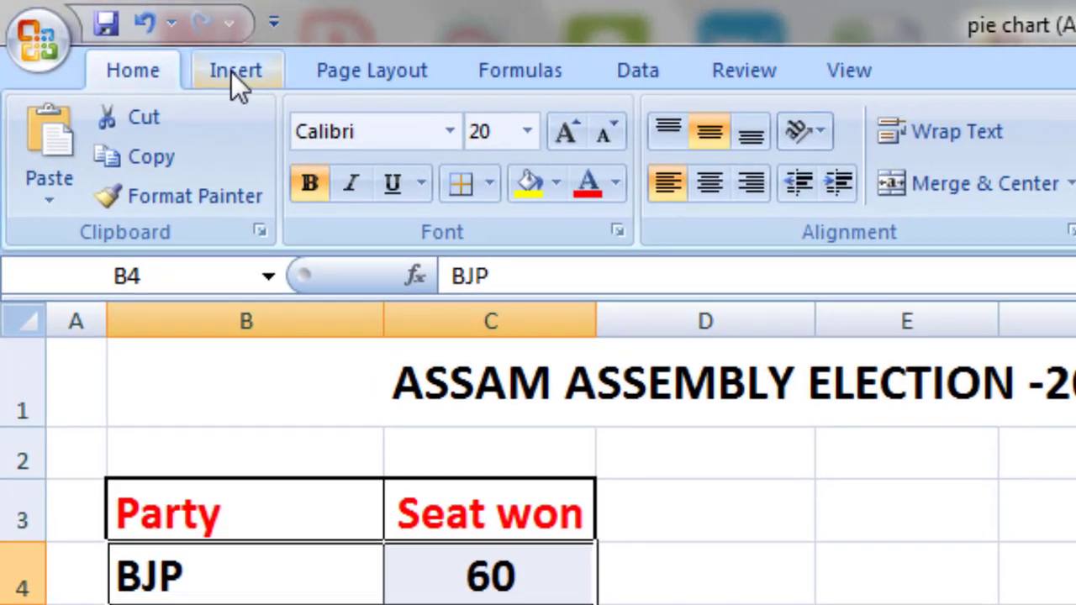
pyautogui.click(119, 39)
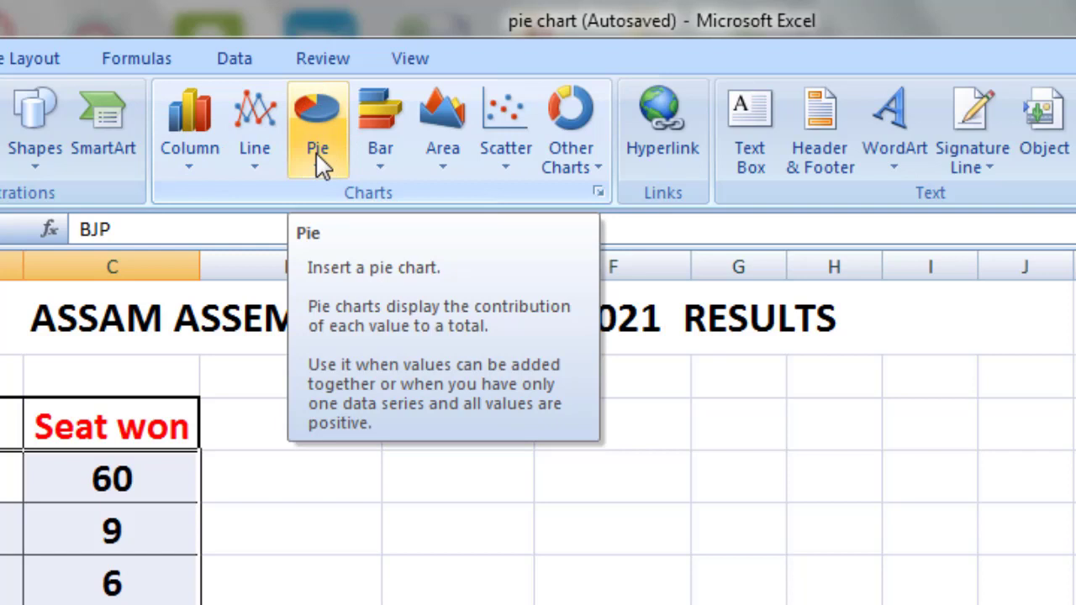
pyautogui.click(316, 151)
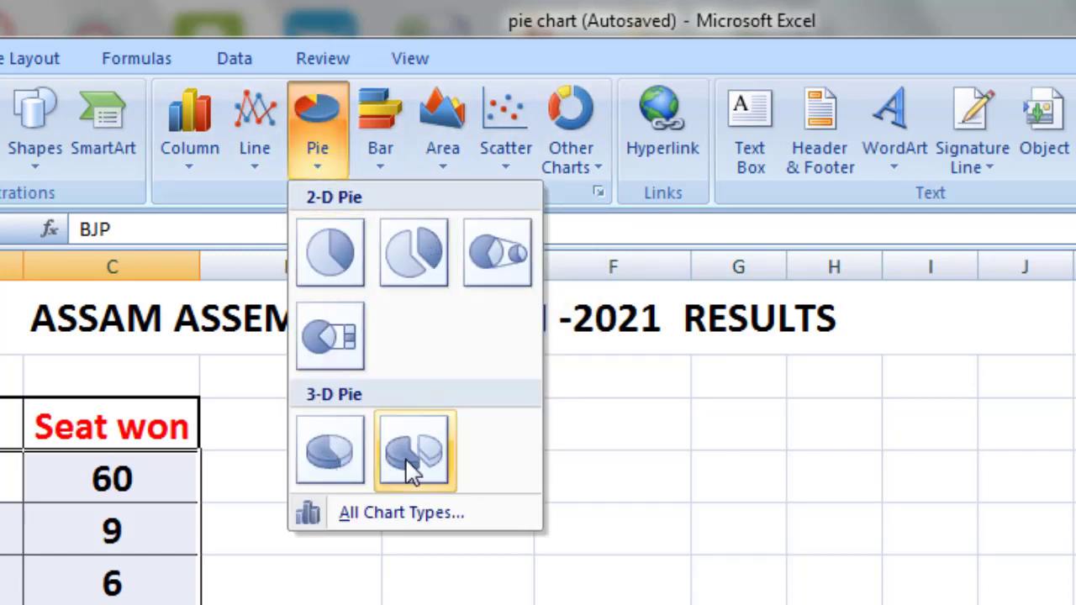
pyautogui.click(325, 463)
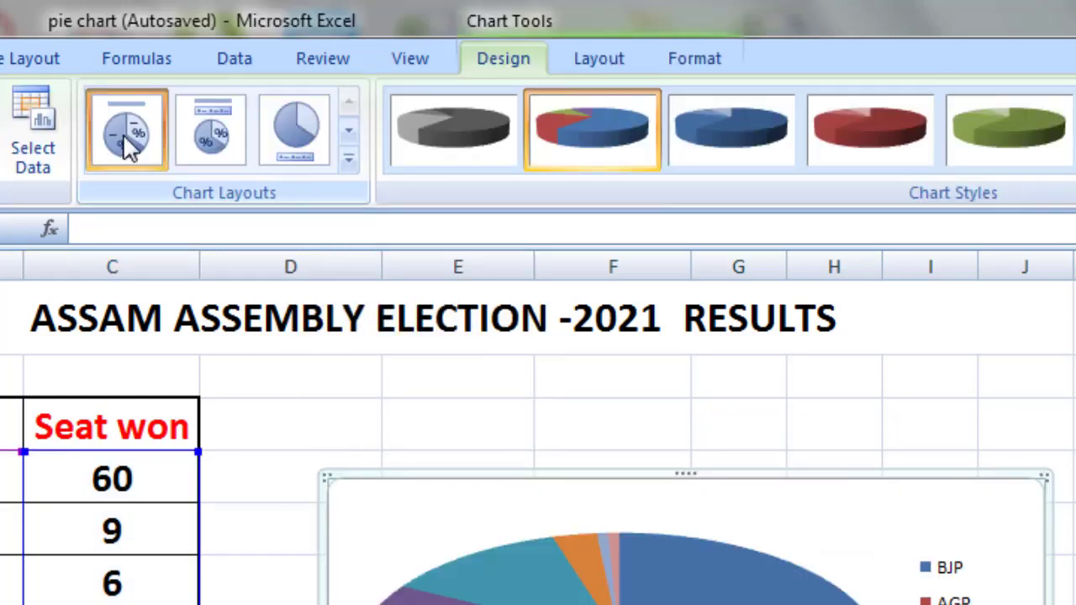
pyautogui.click(126, 145)
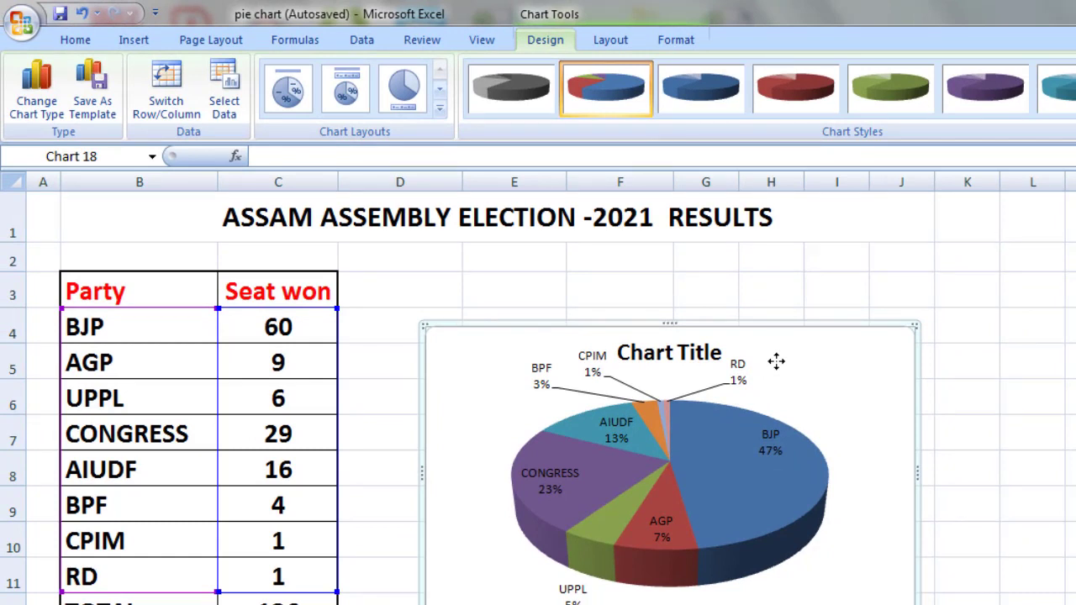
pyautogui.click(835, 399)
# Delete the leftover pie chart, select the party seat data and show the Column chart types
pyautogui.press('Delete')
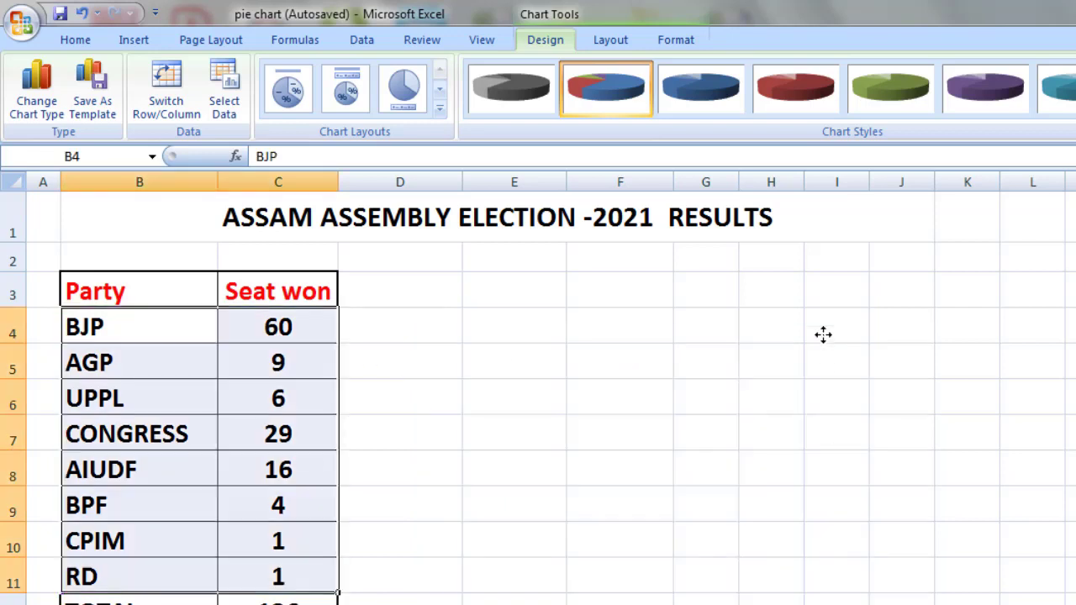
pyautogui.click(811, 395)
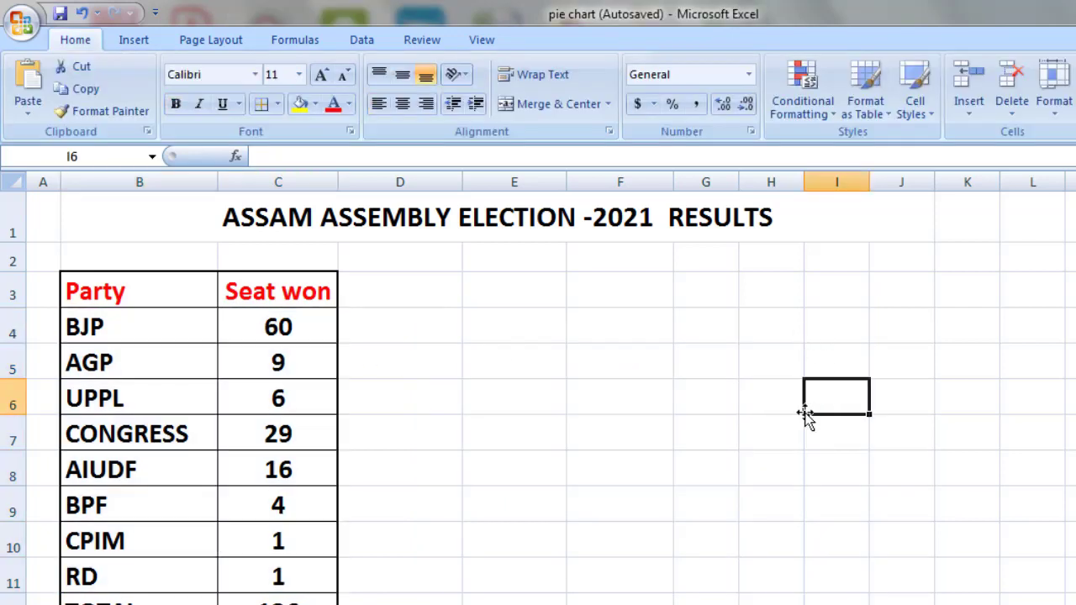
pyautogui.moveTo(83, 327)
pyautogui.mouseDown()
pyautogui.moveTo(284, 543)
pyautogui.moveTo(284, 577)
pyautogui.mouseUp()
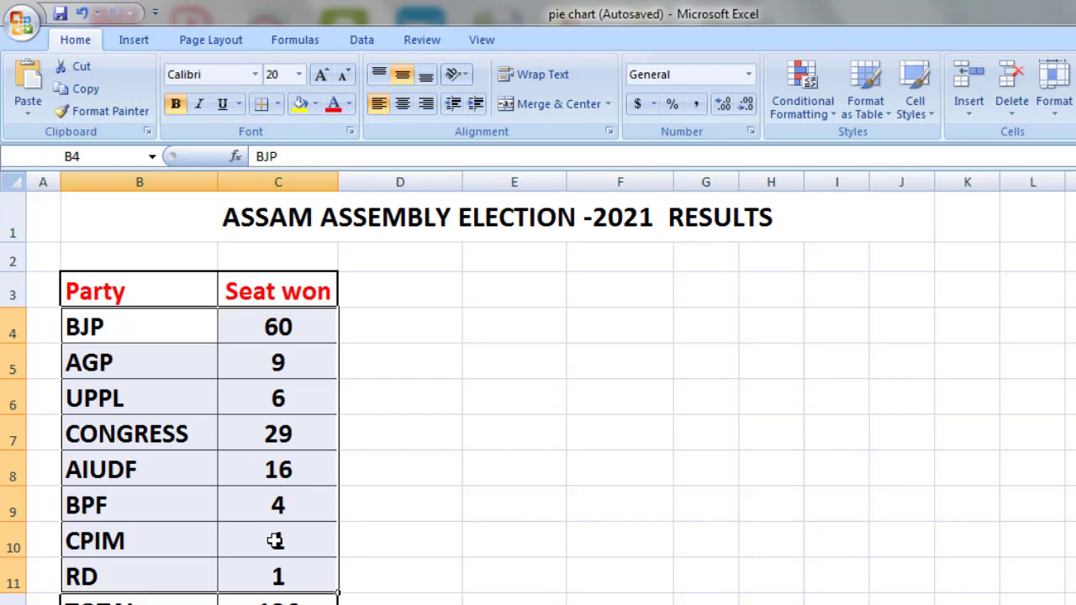
pyautogui.click(138, 41)
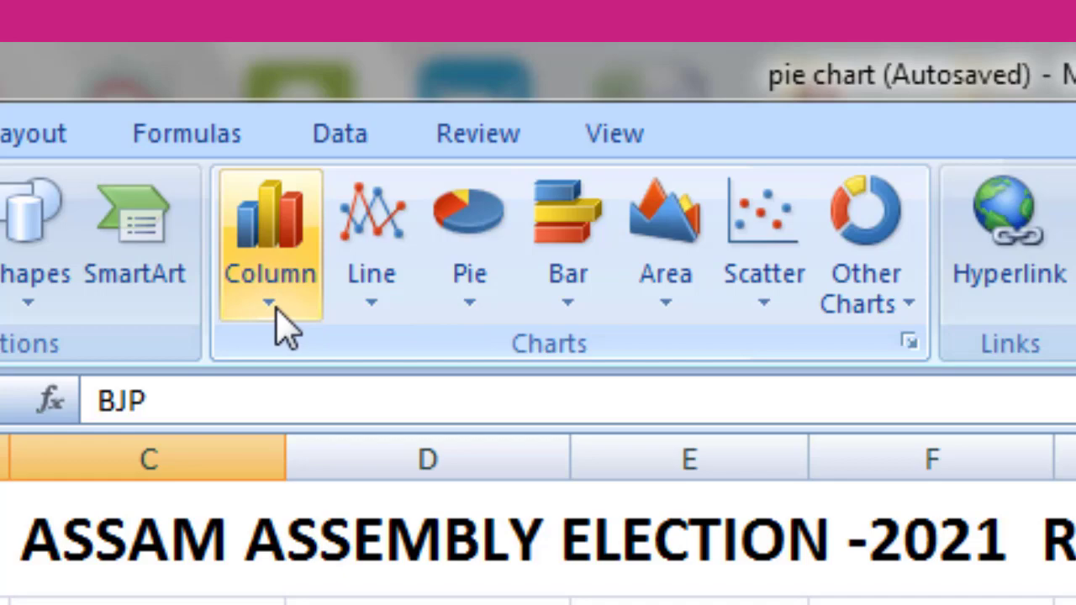
pyautogui.click(278, 311)
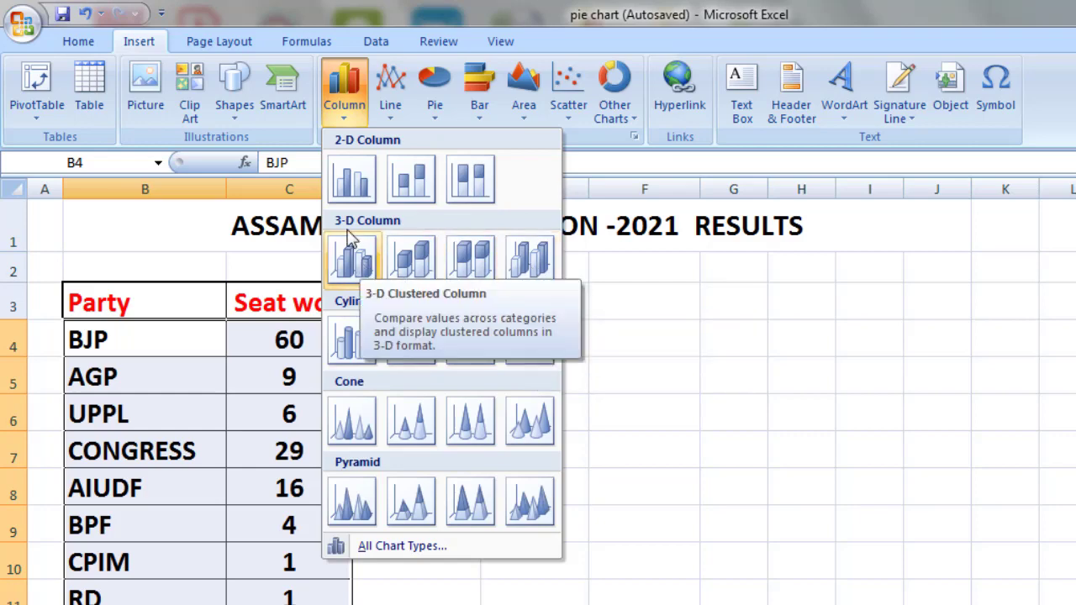
# Insert a 3-D clustered column chart and settle on the layout with data labels and bottom legend
pyautogui.click(354, 264)
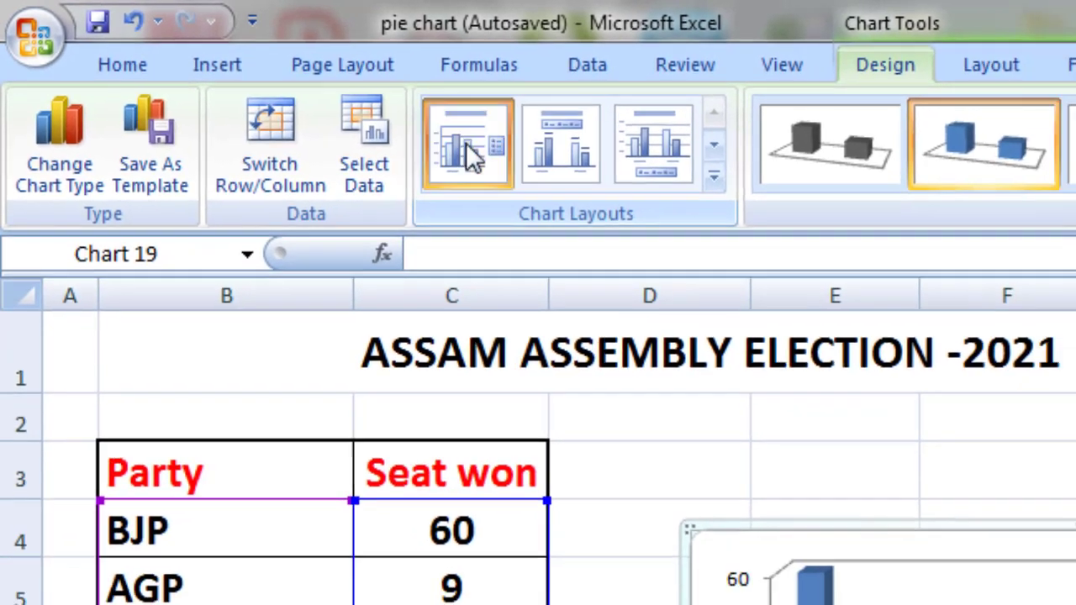
pyautogui.click(474, 157)
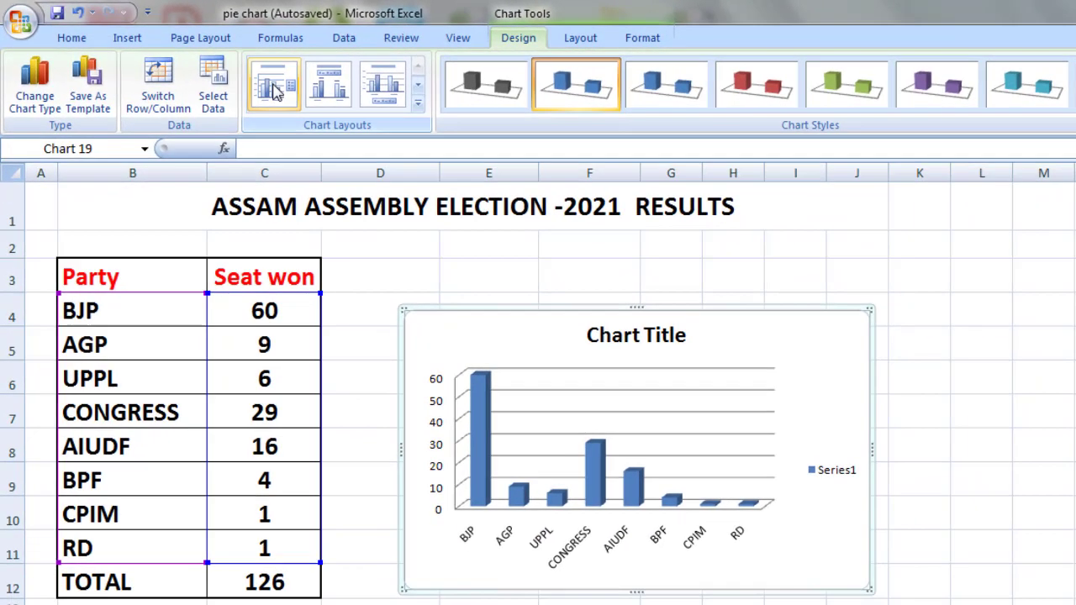
pyautogui.click(328, 96)
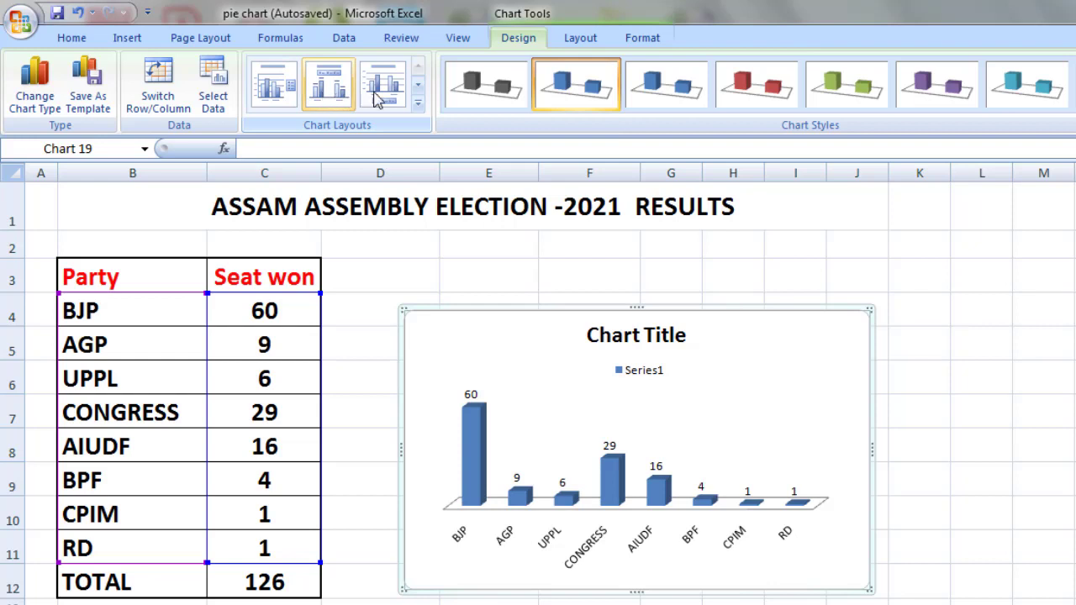
pyautogui.click(383, 100)
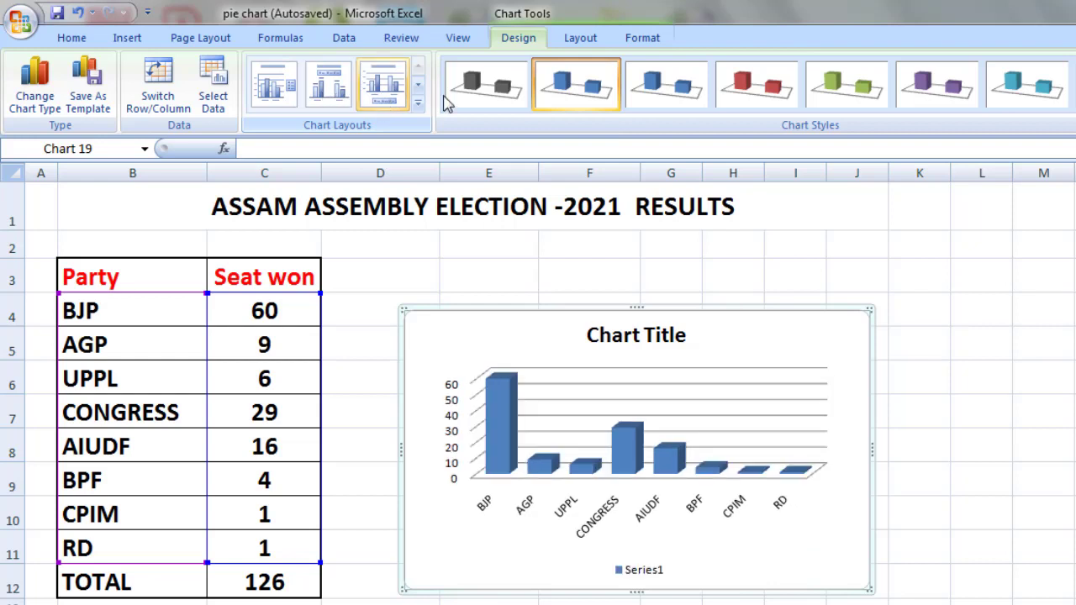
pyautogui.click(418, 103)
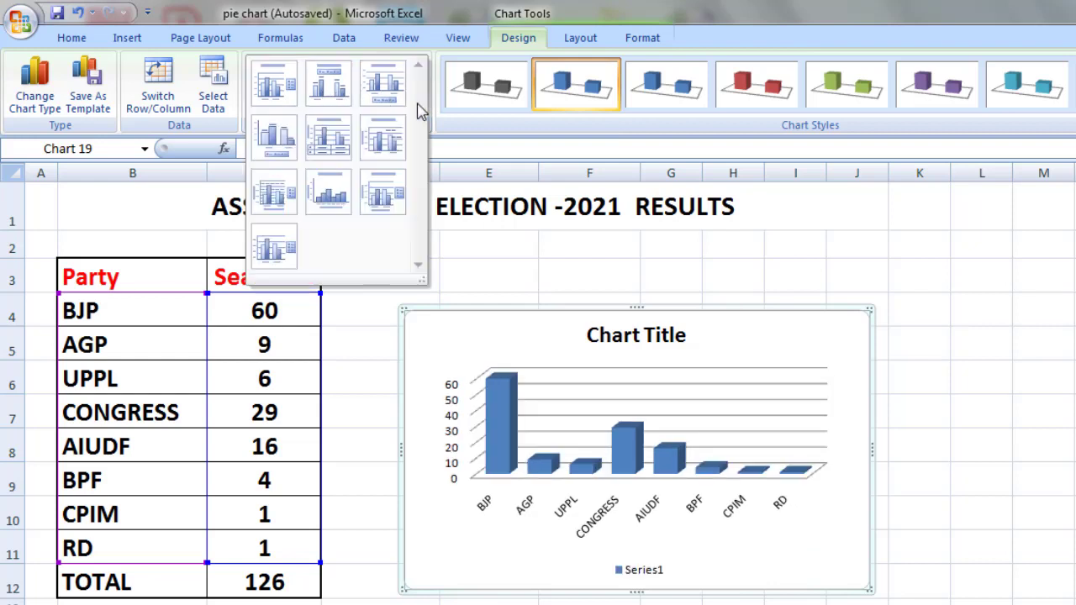
pyautogui.click(284, 210)
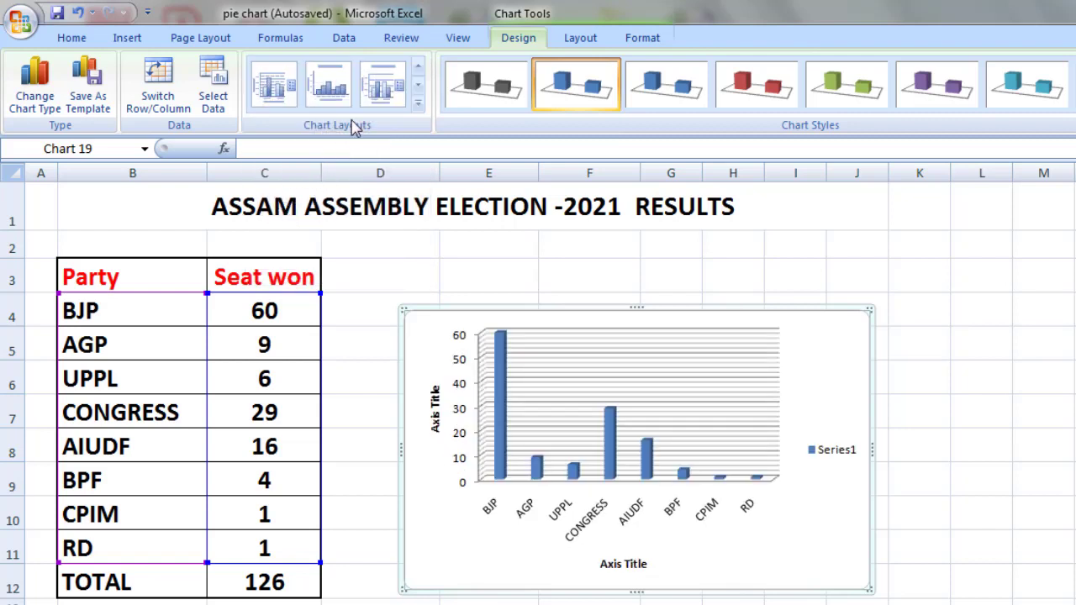
pyautogui.click(418, 103)
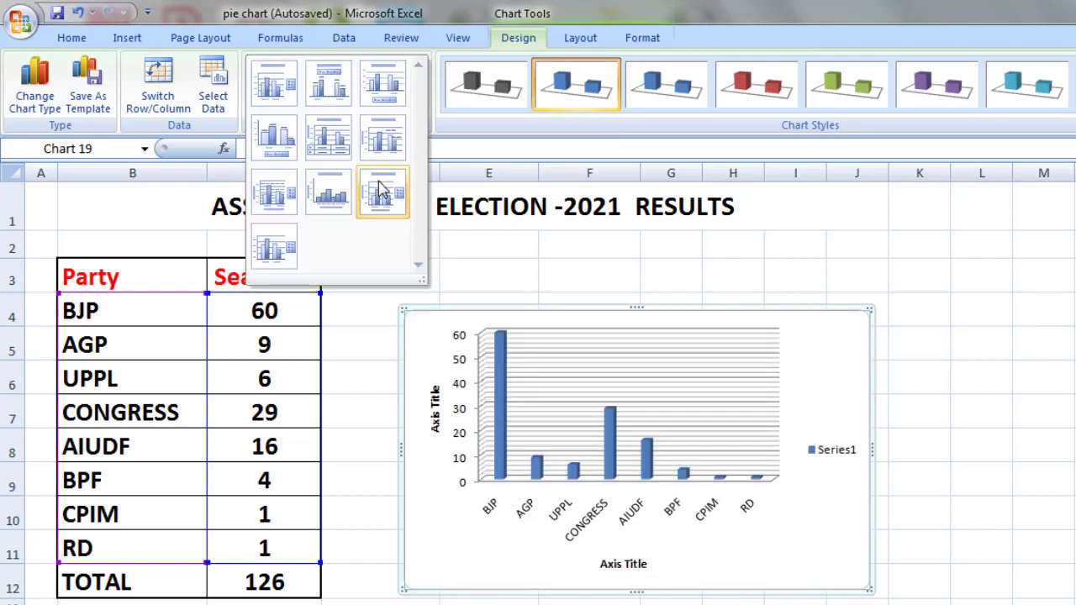
pyautogui.click(285, 137)
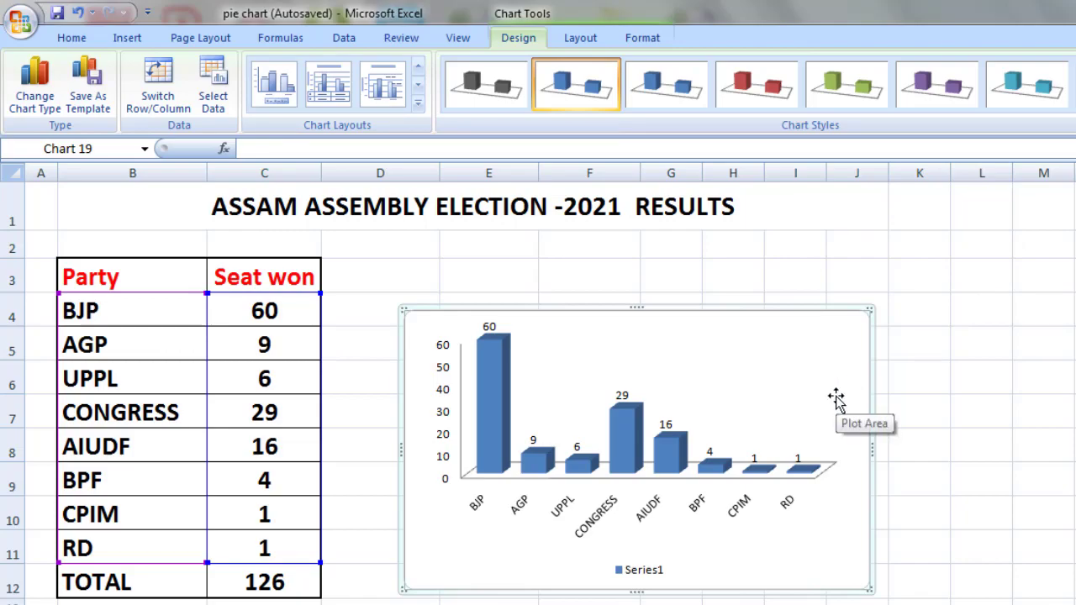
pyautogui.click(982, 380)
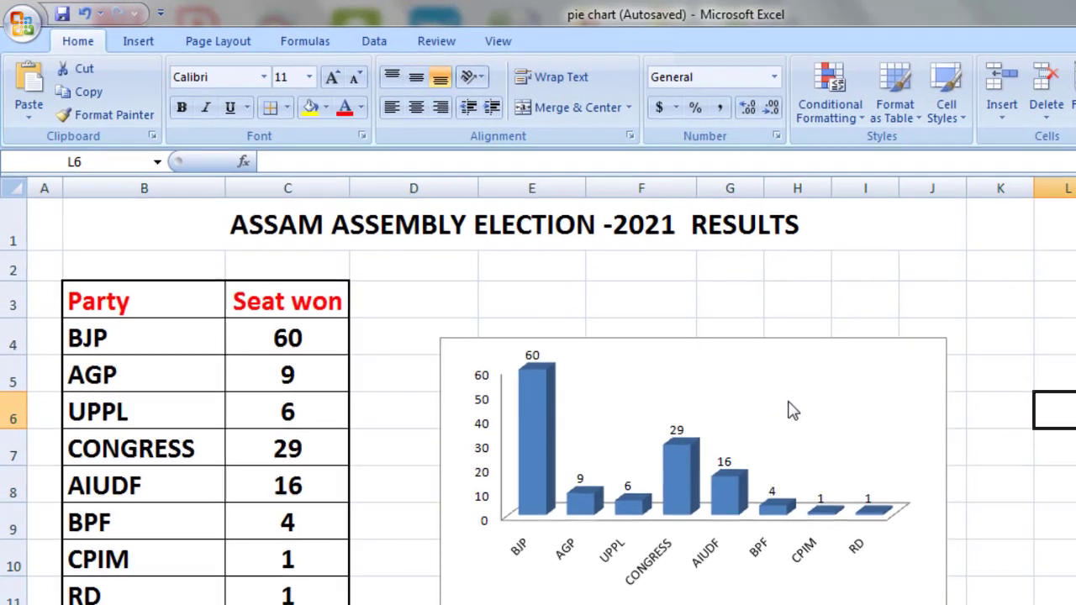
# Remove the 3-D column chart and reselect the party names and seat counts
pyautogui.click(792, 410)
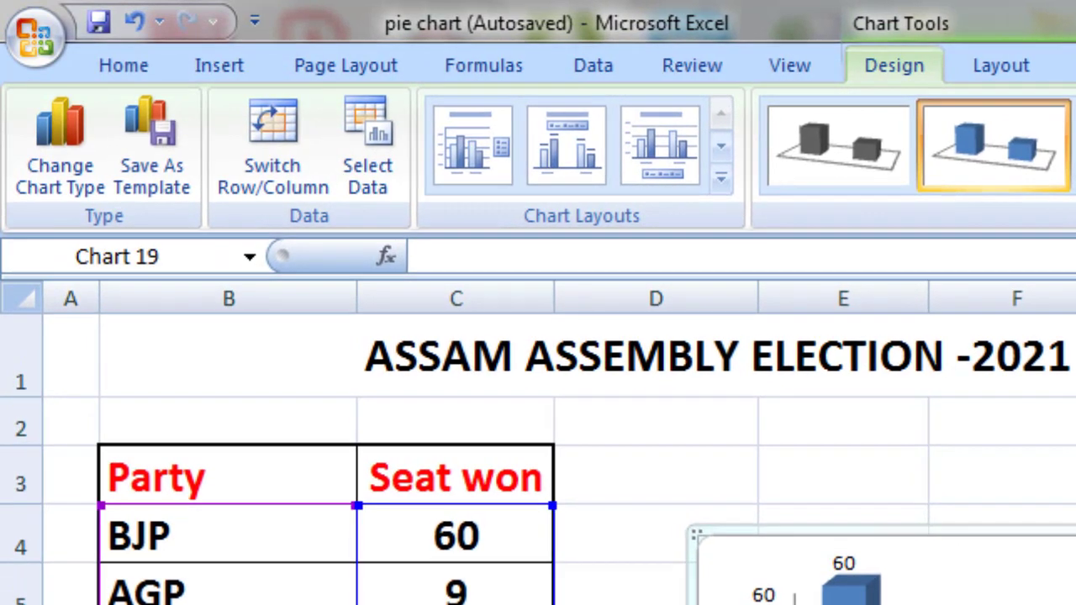
pyautogui.press('Escape')
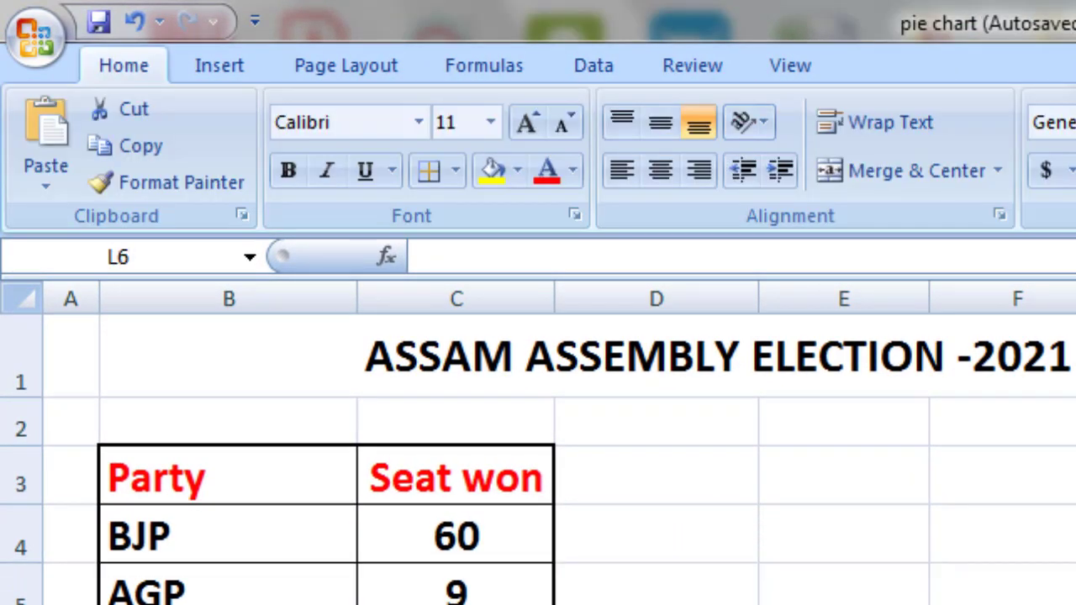
pyautogui.click(600, 535)
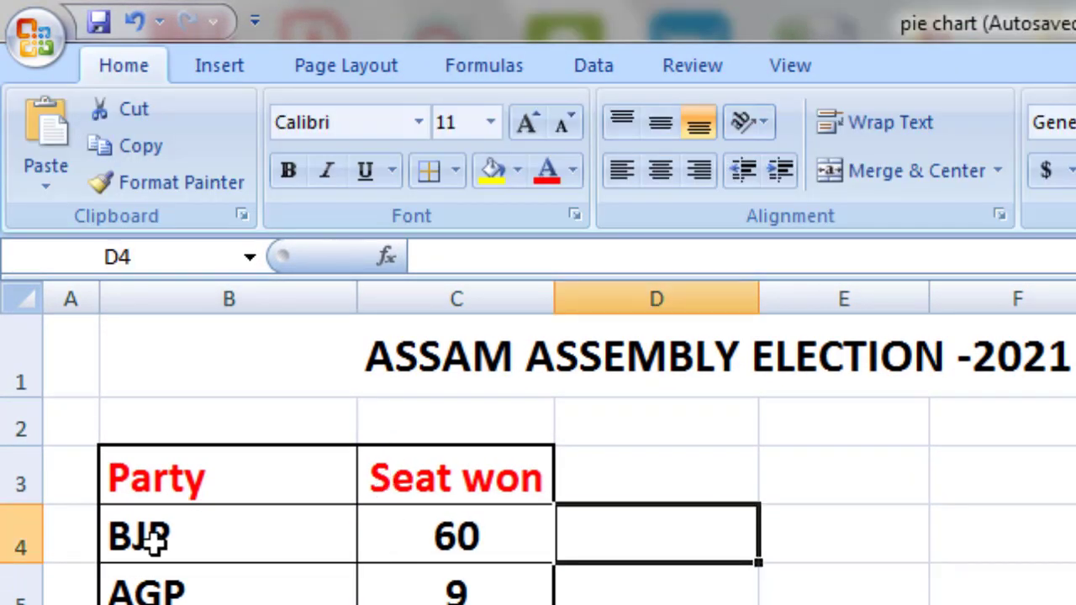
pyautogui.moveTo(156, 539)
pyautogui.mouseDown()
pyautogui.moveTo(459, 602)
pyautogui.moveTo(392, 583)
pyautogui.mouseUp()
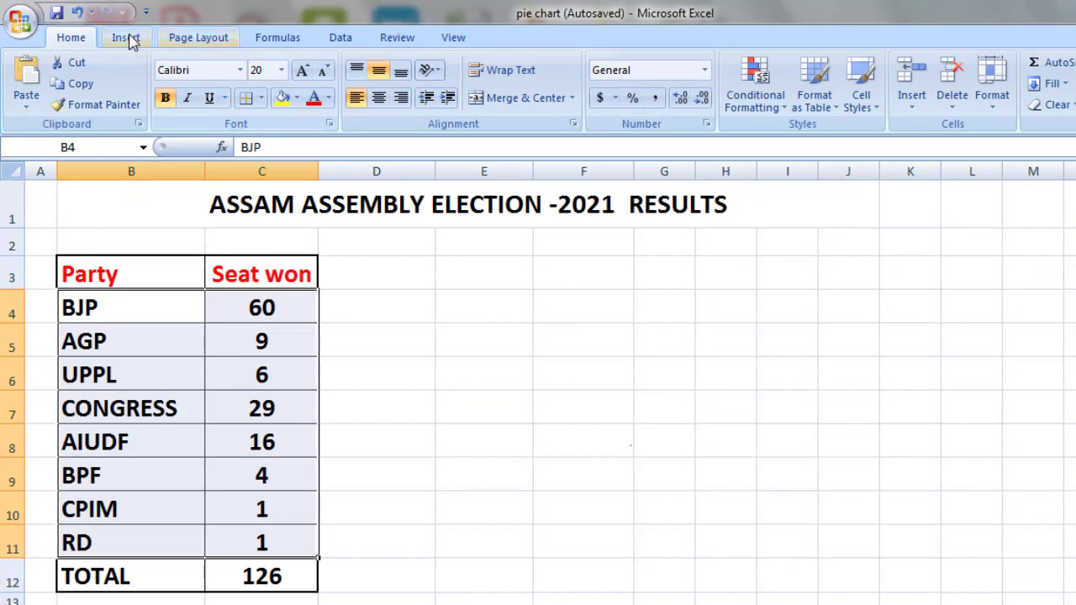
# Insert a 2-D line chart of seats and apply Layout 1 with chart and axis titles
pyautogui.click(125, 37)
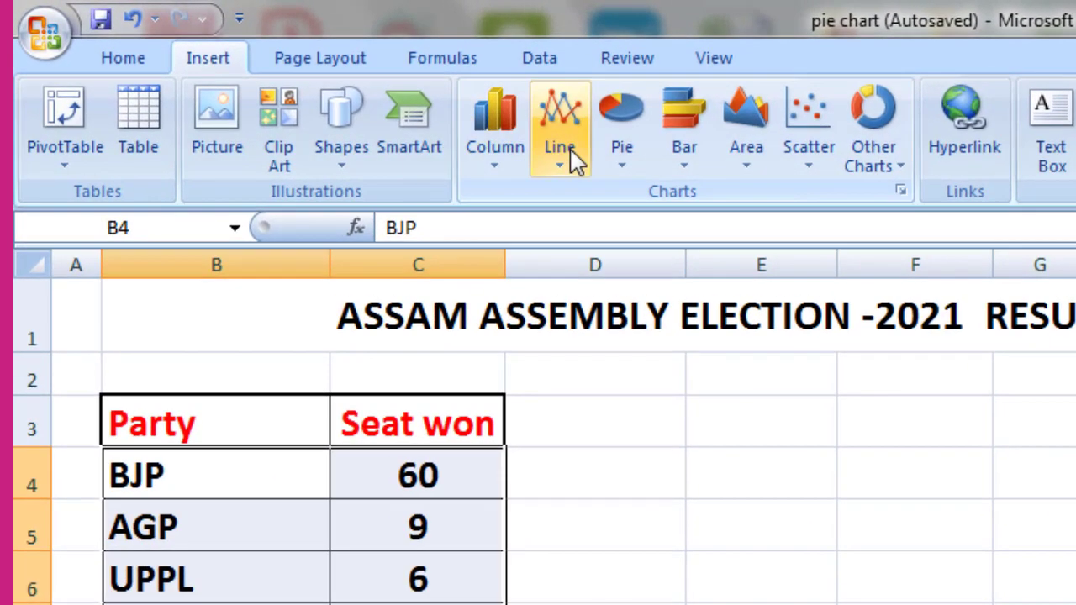
pyautogui.click(574, 159)
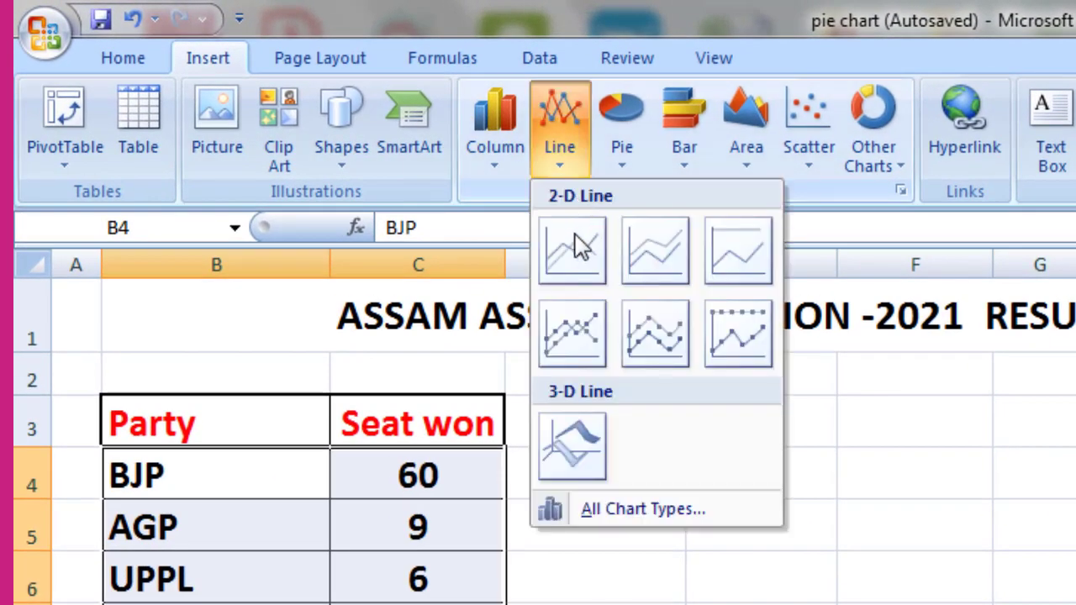
pyautogui.click(578, 242)
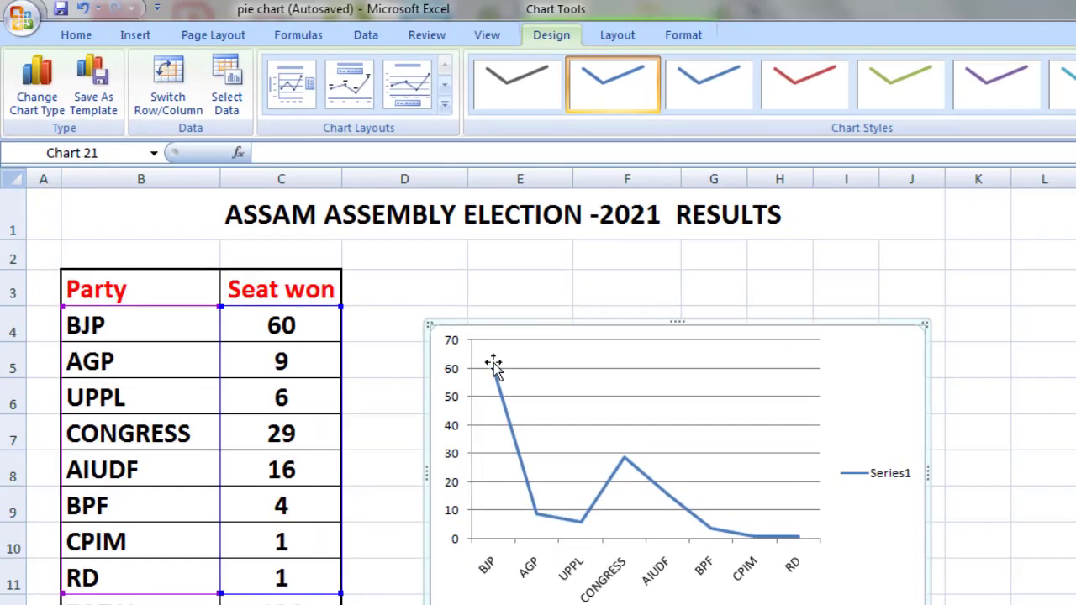
pyautogui.click(301, 101)
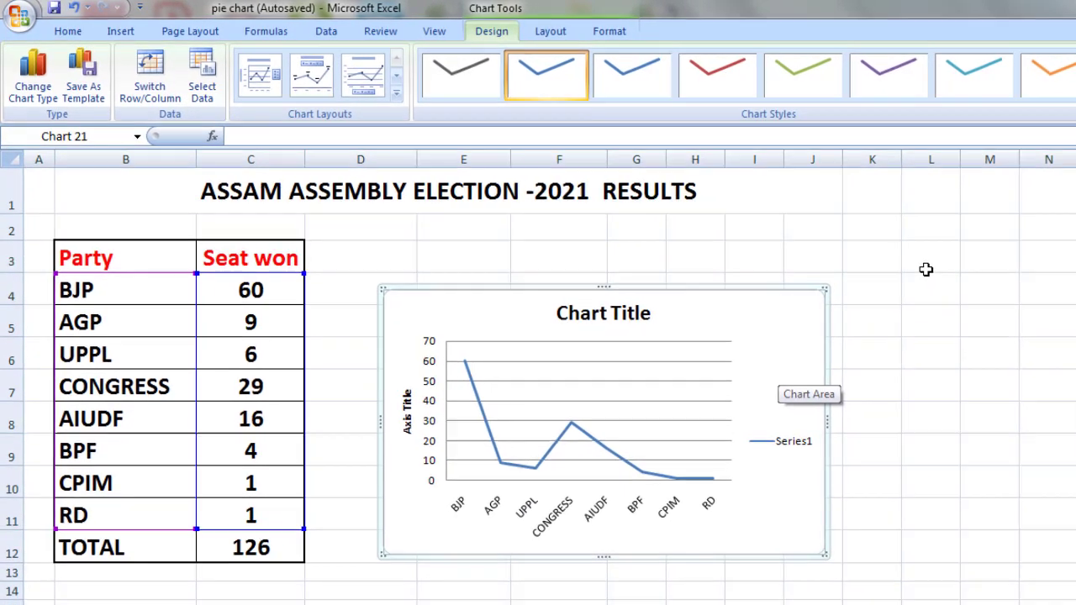
# Scroll down to the 2005–2012 exam table with Appeared, 1st Div., 2nd Div. and Fail columns
pyautogui.click(1039, 301)
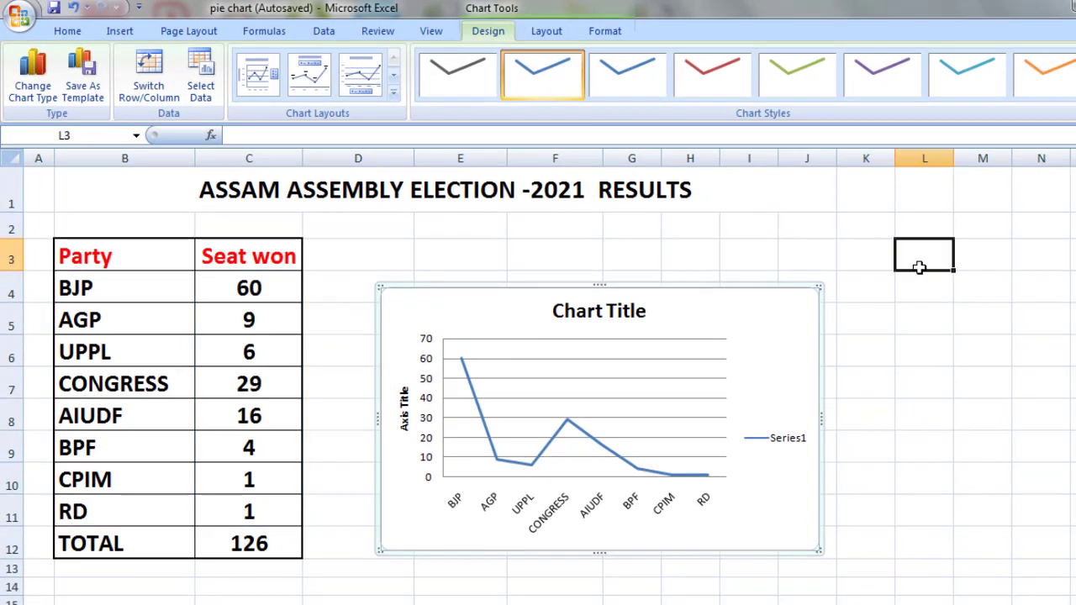
pyautogui.scroll(-3, 925, 332)
pyautogui.scroll(-2, 926, 333)
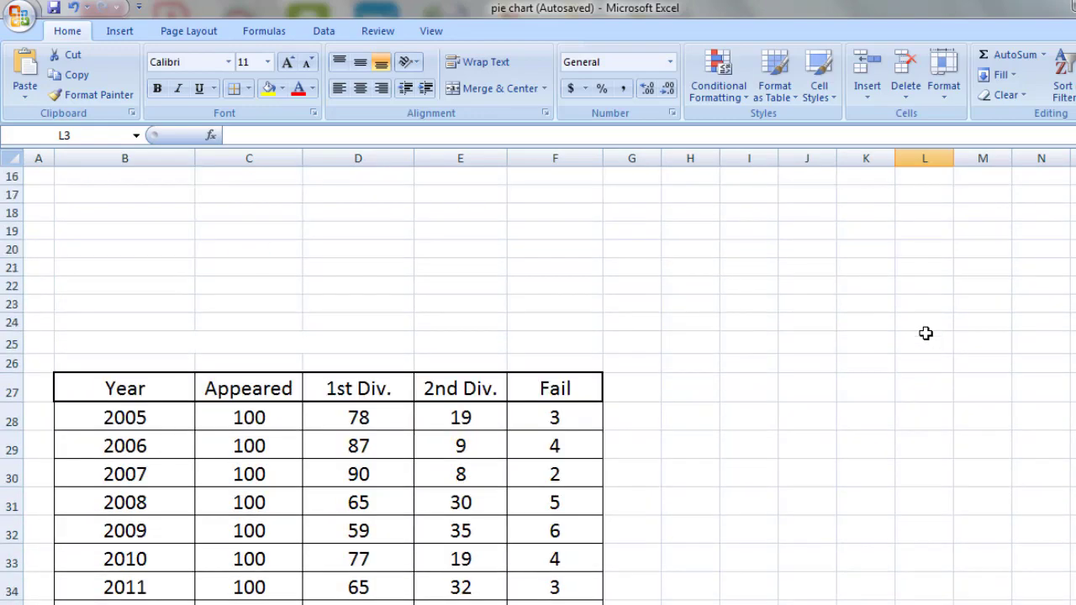
pyautogui.scroll(-2, 926, 332)
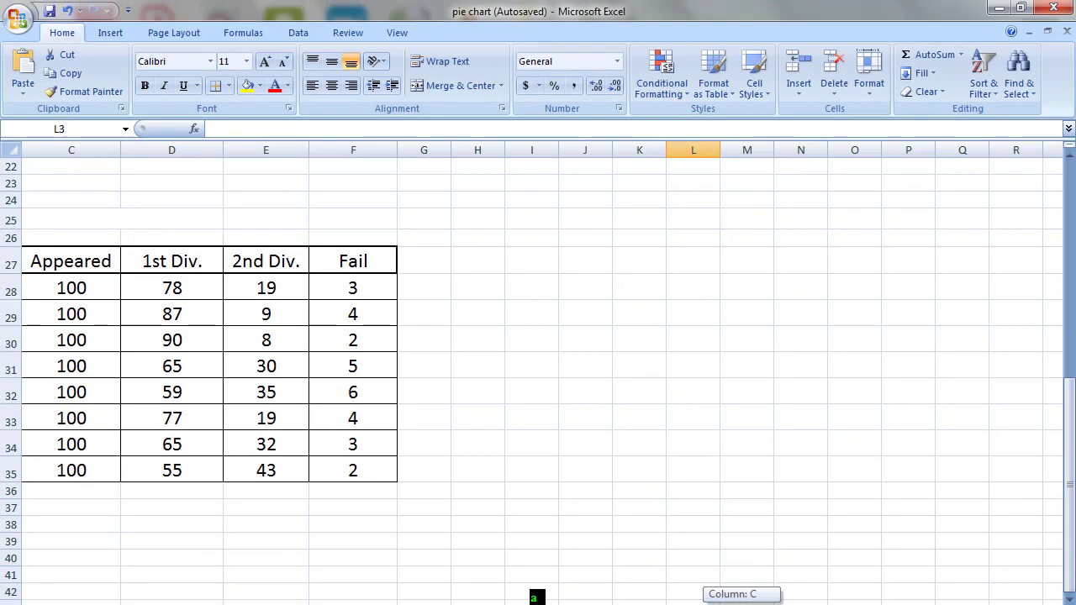
pyautogui.moveTo(741, 604); pyautogui.dragTo(713, 604)
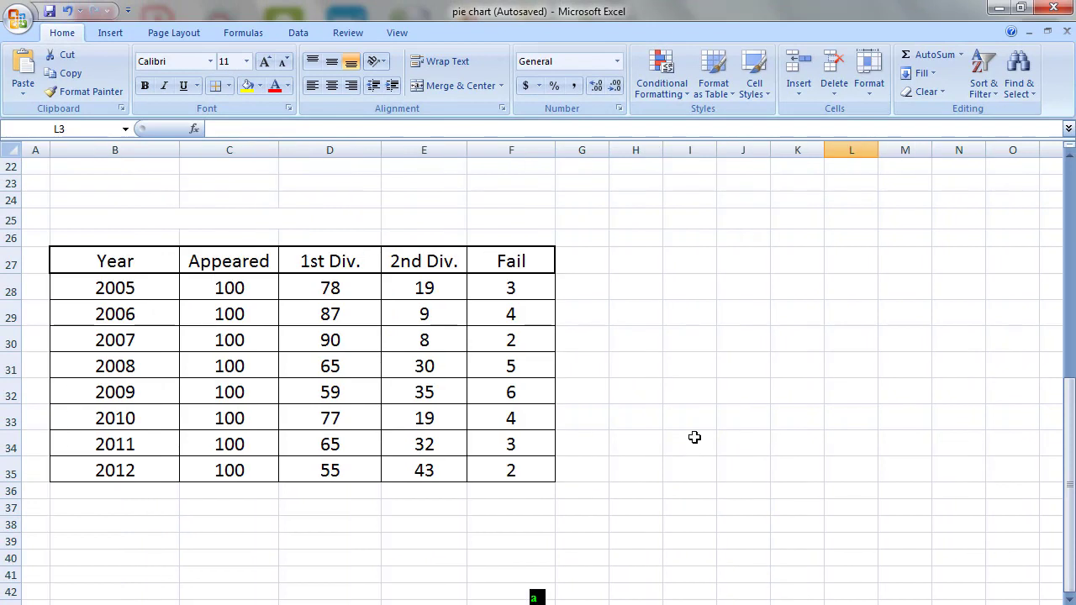
pyautogui.click(695, 438)
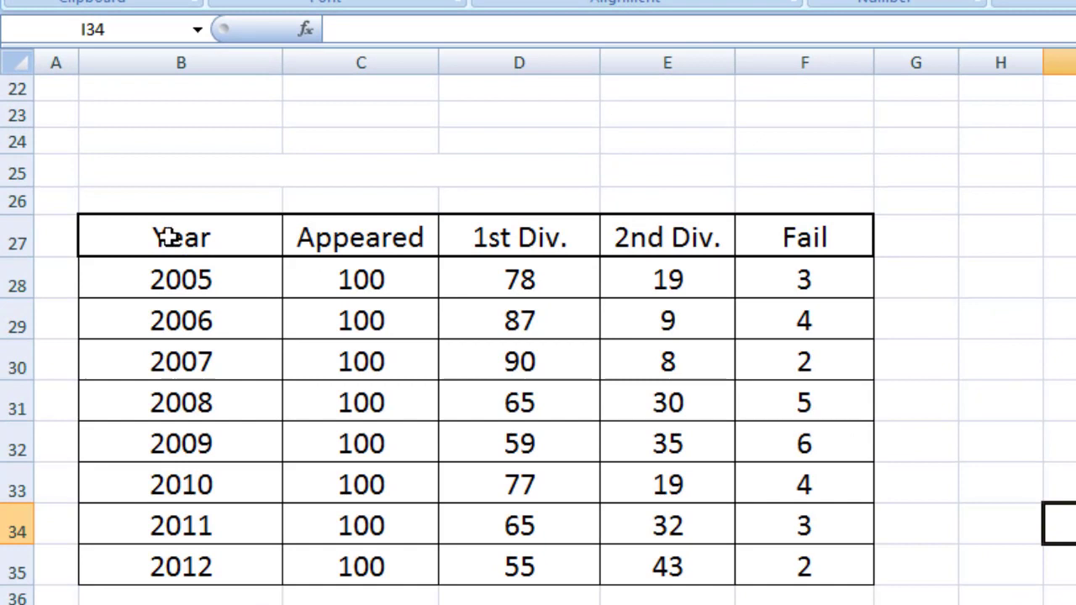
# Select the exam results data B28:F35 covering 2005 to 2012
pyautogui.click(168, 238)
pyautogui.click(279, 278)
pyautogui.click(216, 327)
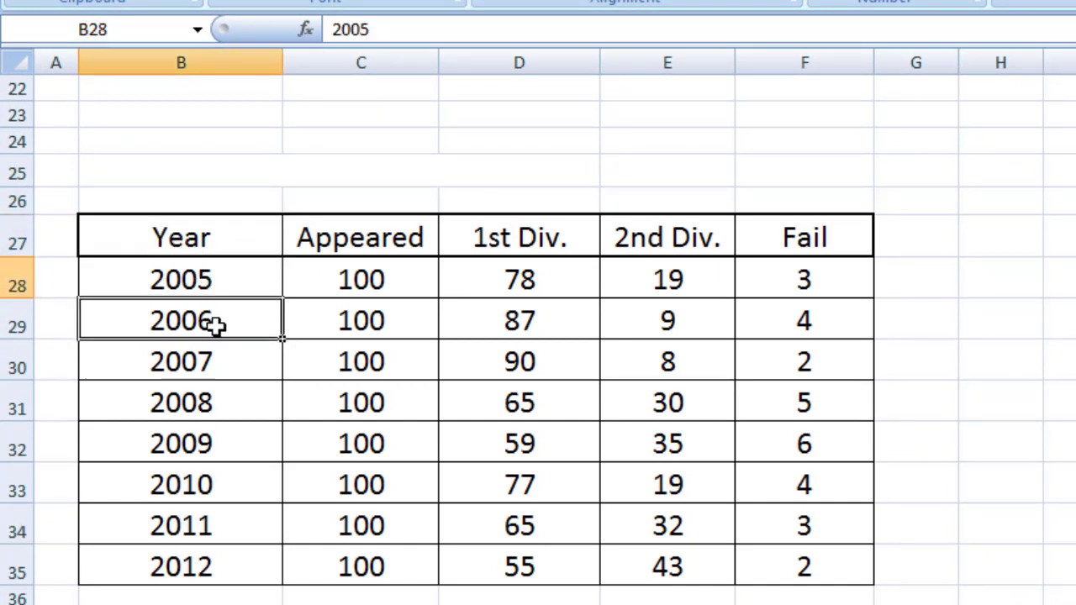
pyautogui.click(233, 365)
pyautogui.click(220, 282)
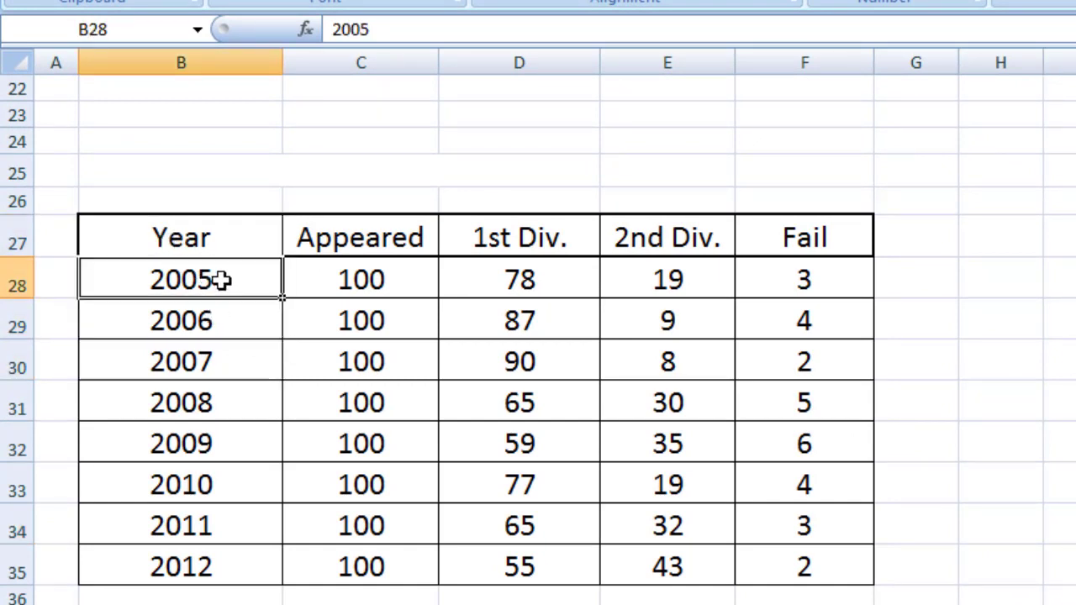
pyautogui.click(234, 349)
pyautogui.click(234, 326)
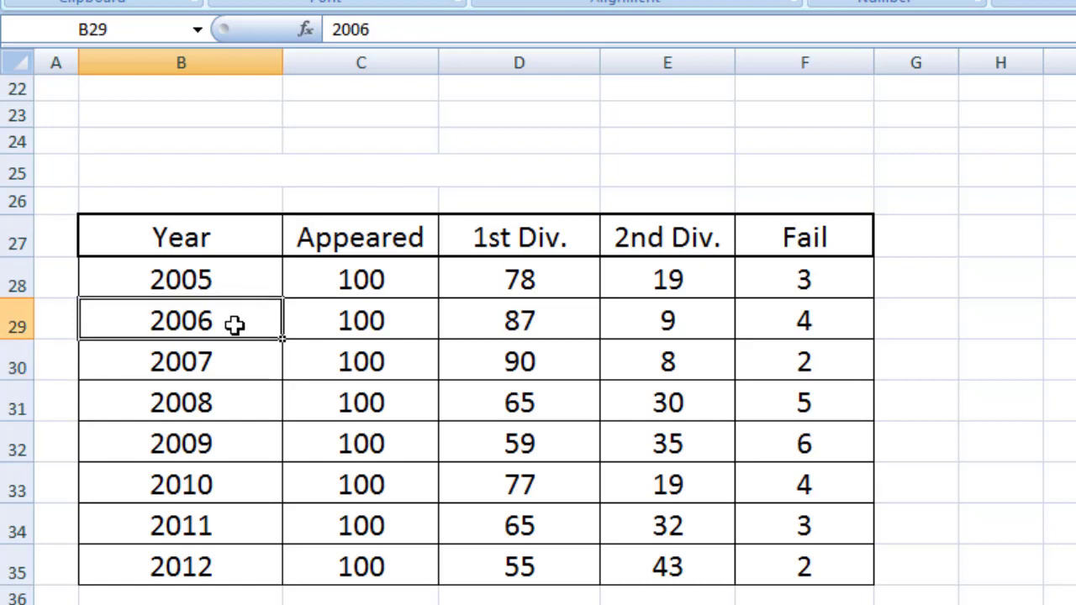
pyautogui.click(148, 276)
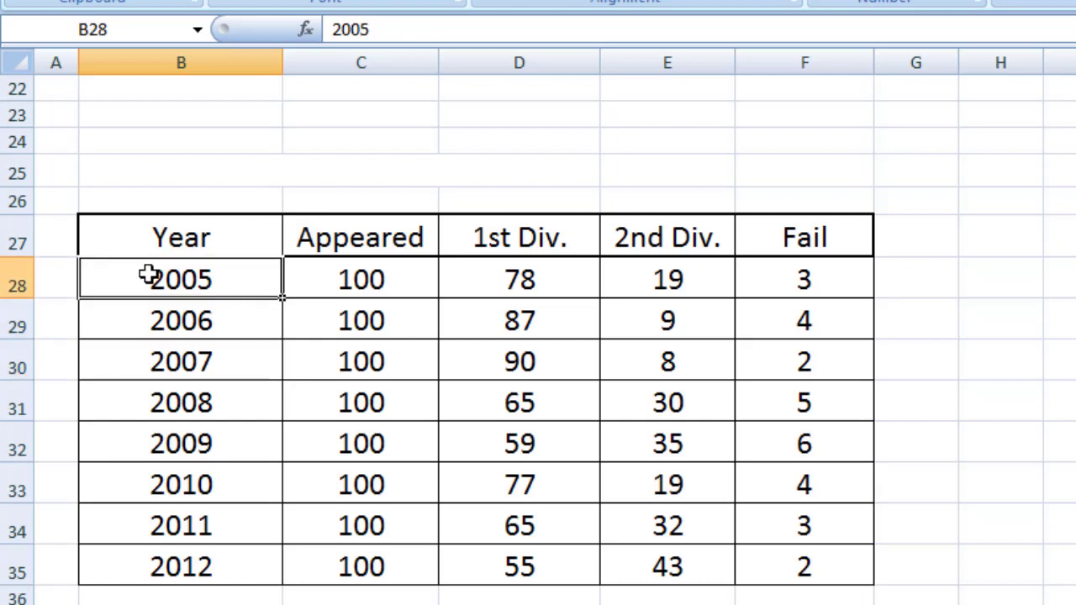
pyautogui.click(766, 411)
pyautogui.moveTo(169, 284); pyautogui.dragTo(795, 559)
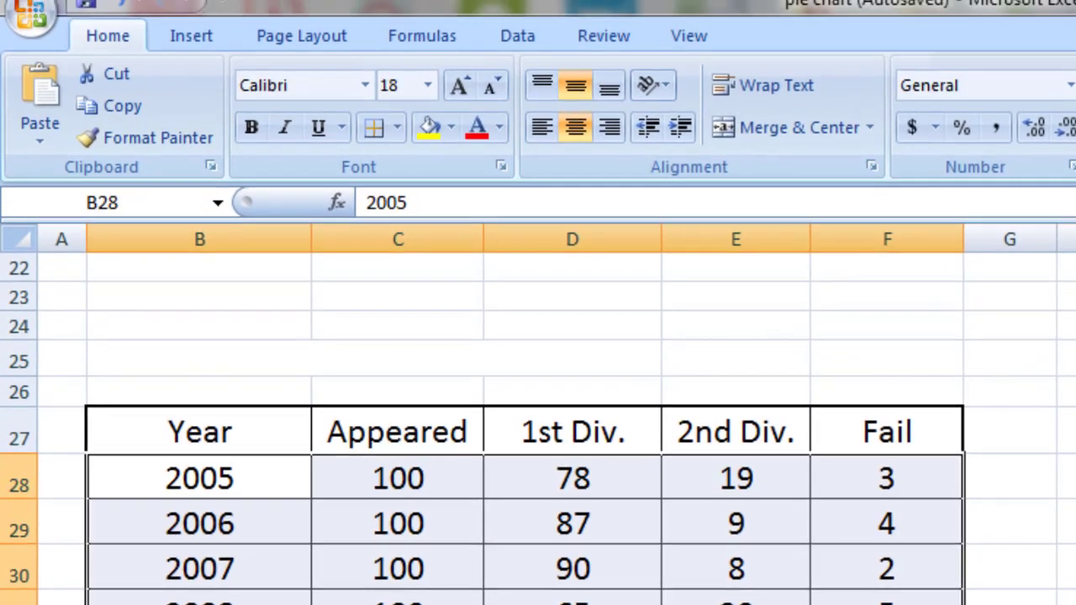
# Insert a 3-D clustered column chart of the results and move it beside the table
pyautogui.click(190, 38)
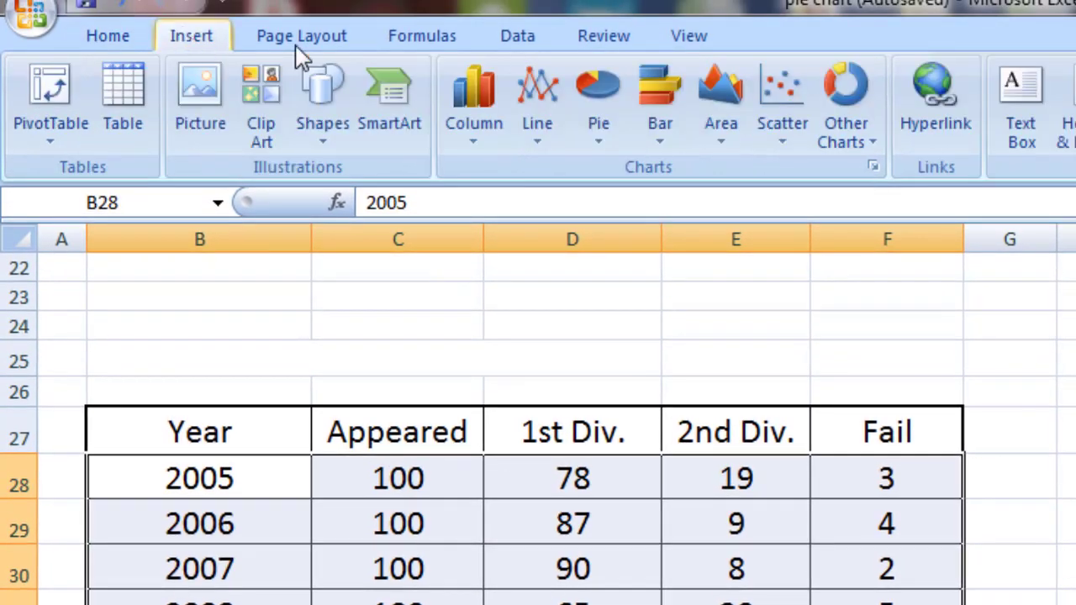
pyautogui.click(493, 143)
pyautogui.click(493, 364)
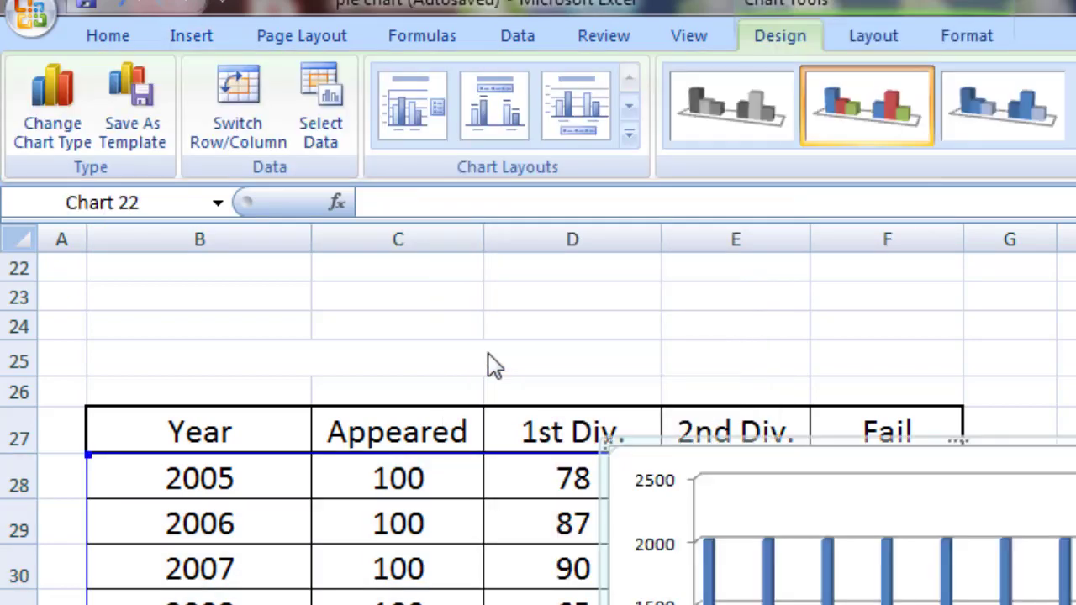
pyautogui.moveTo(605, 446); pyautogui.dragTo(814, 412)
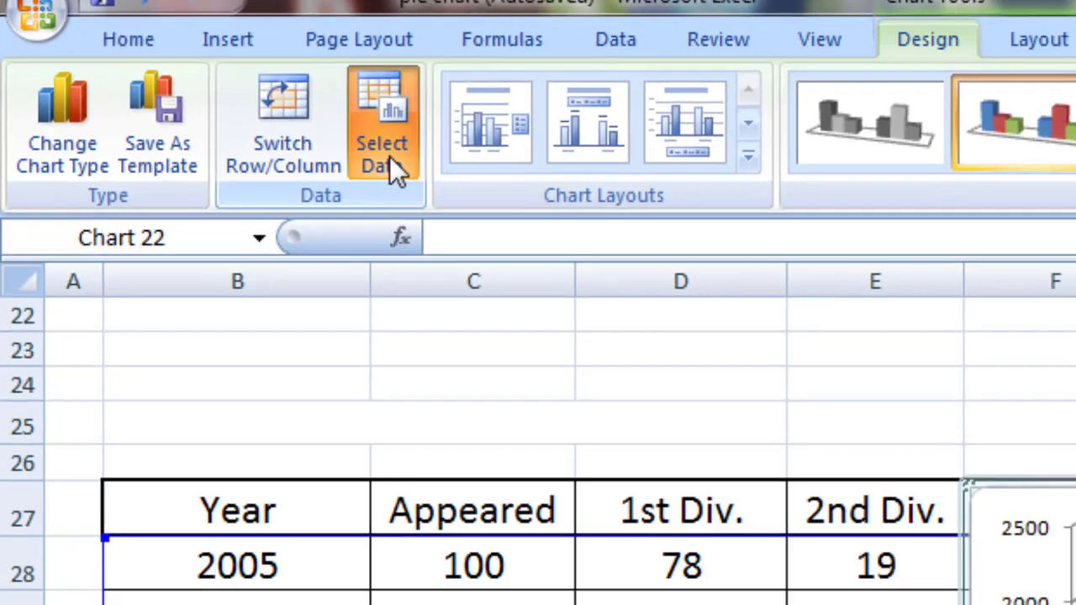
# Remove the Series1 year values from the chart data, leaving Series2–Series5 plotted on a 0–100 scale
pyautogui.click(362, 145)
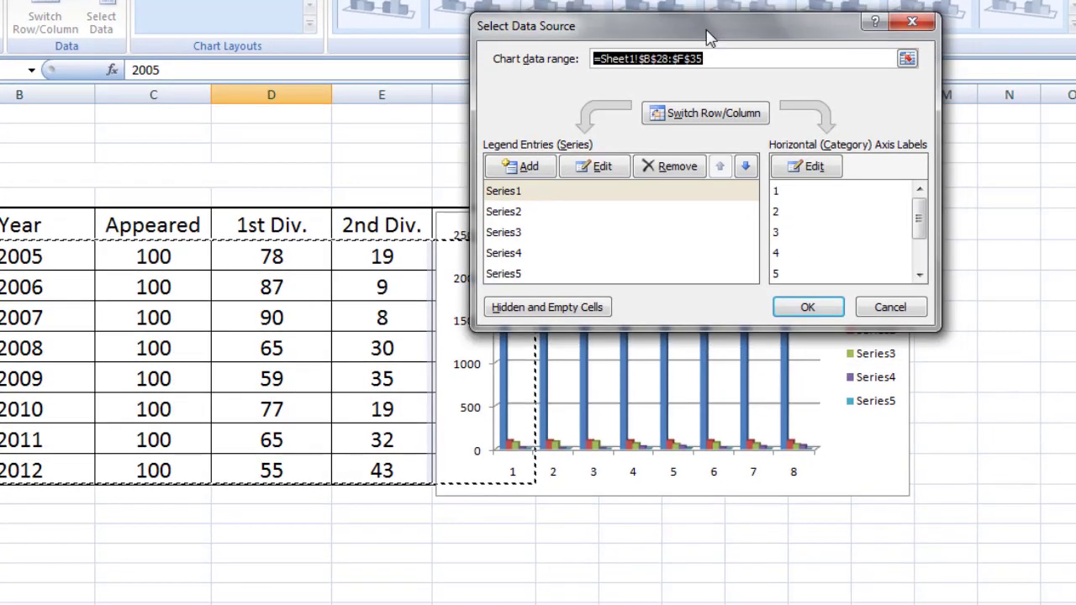
pyautogui.moveTo(707, 38); pyautogui.dragTo(784, 13)
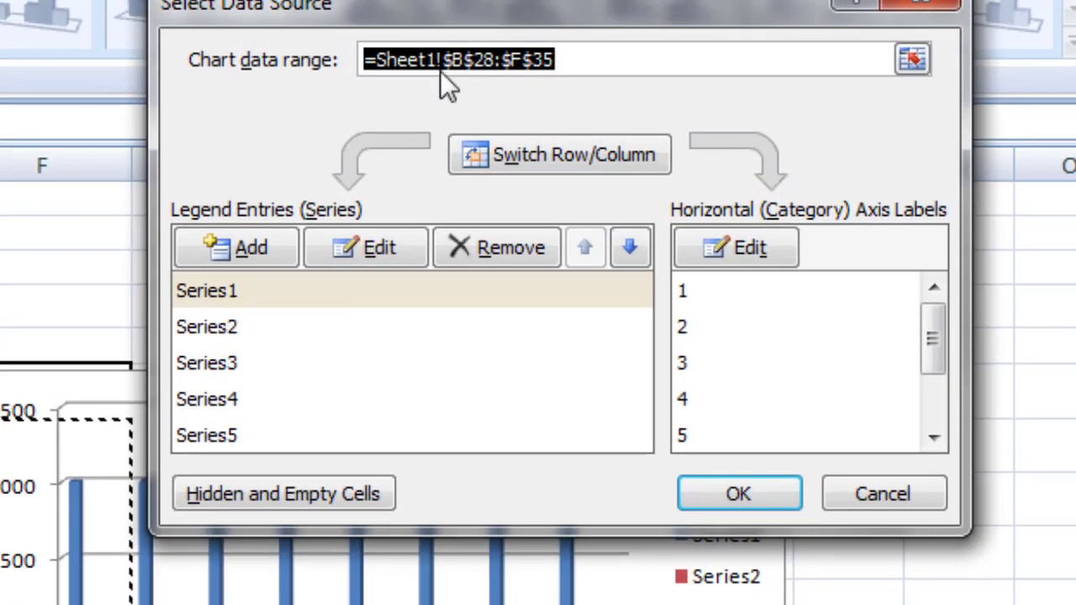
pyautogui.moveTo(461, 15)
pyautogui.mouseDown()
pyautogui.moveTo(1, 381)
pyautogui.moveTo(705, 387)
pyautogui.mouseUp()
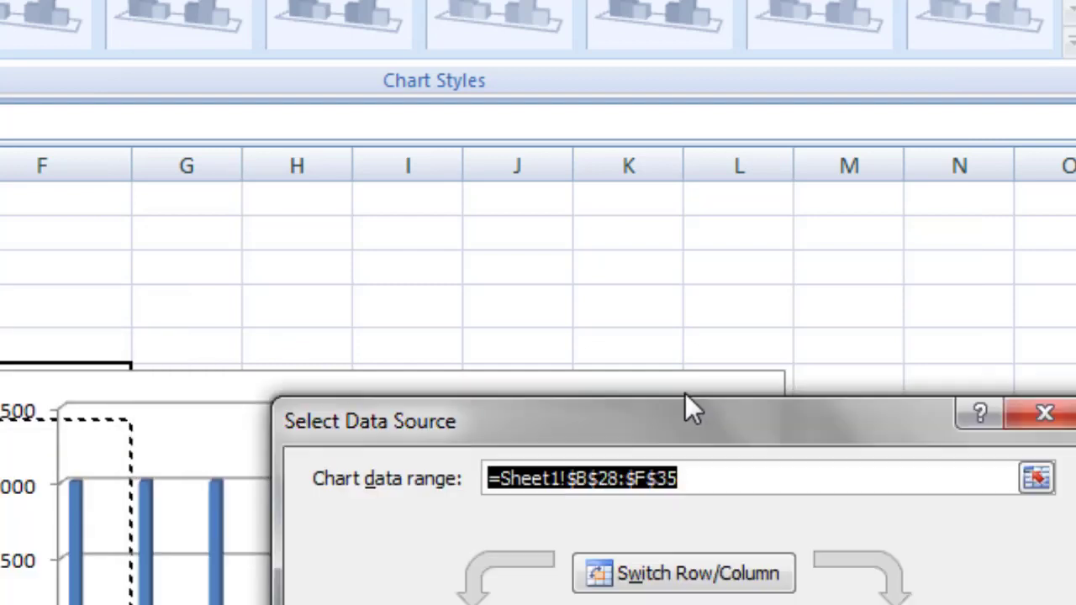
pyautogui.moveTo(705, 385); pyautogui.dragTo(529, 363)
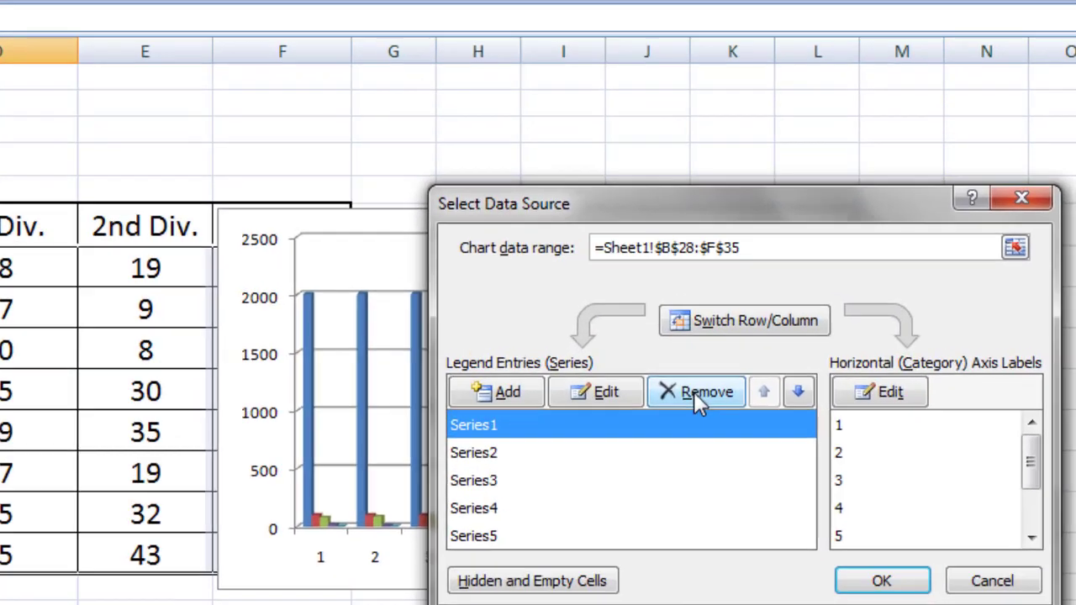
pyautogui.click(776, 374)
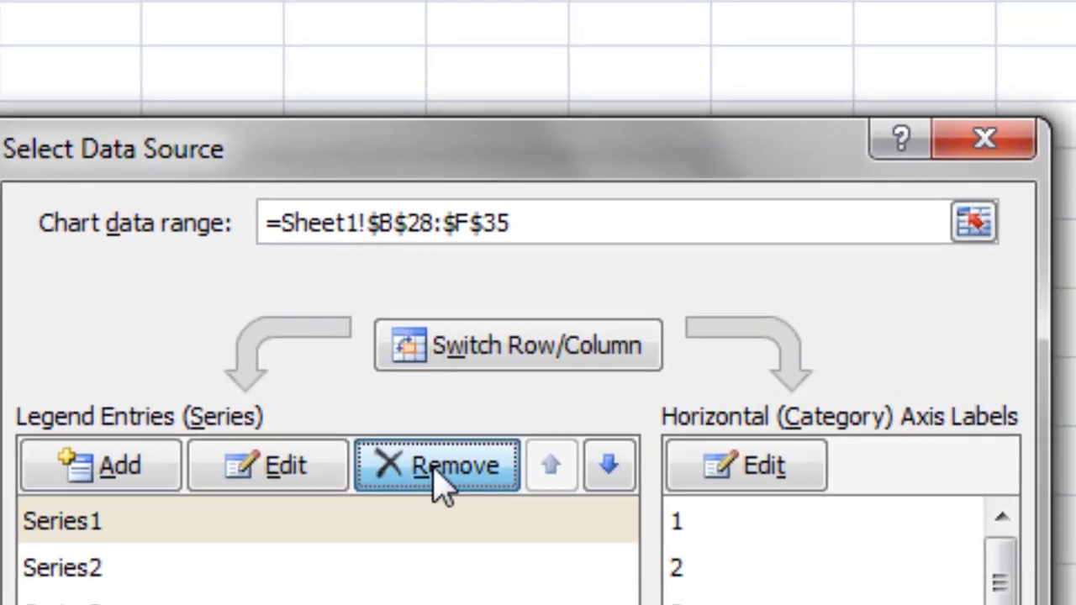
pyautogui.click(421, 489)
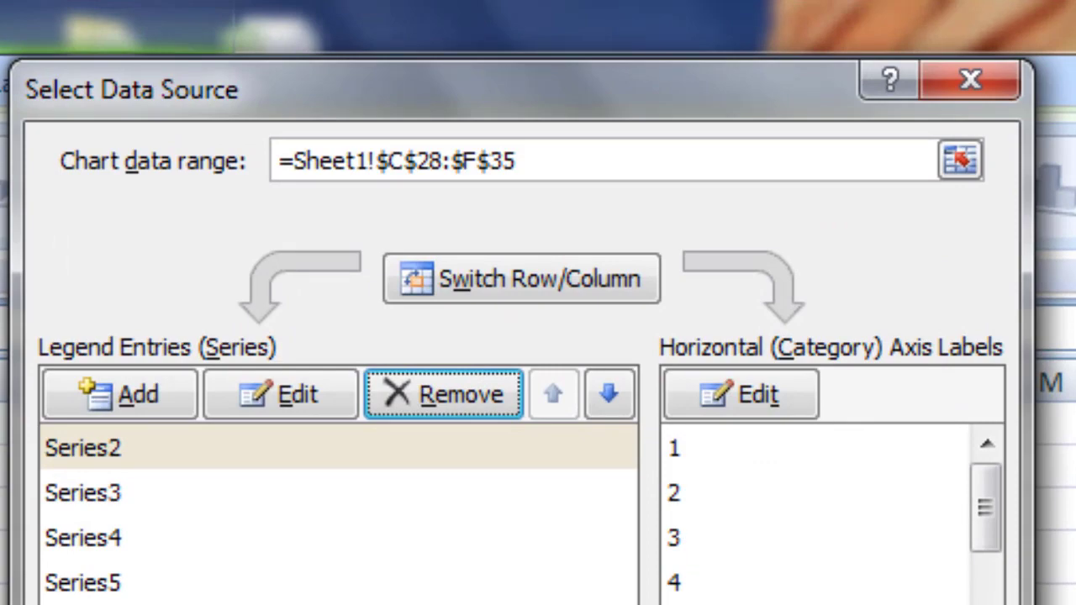
pyautogui.click(757, 395)
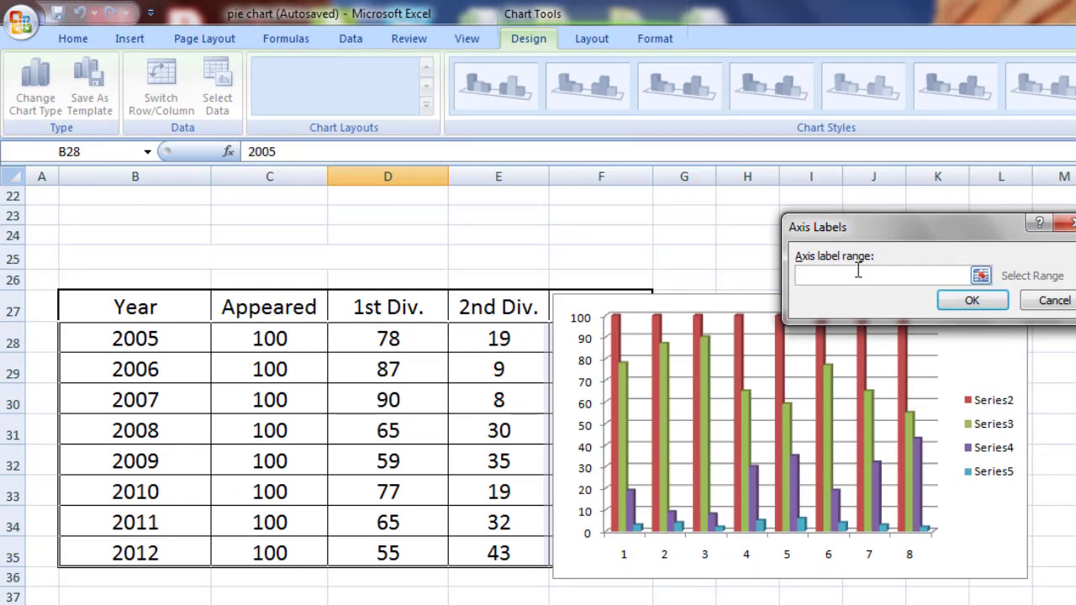
# Use the year cells in column B (2005–2012) as the horizontal axis labels
pyautogui.moveTo(178, 341); pyautogui.dragTo(162, 553)
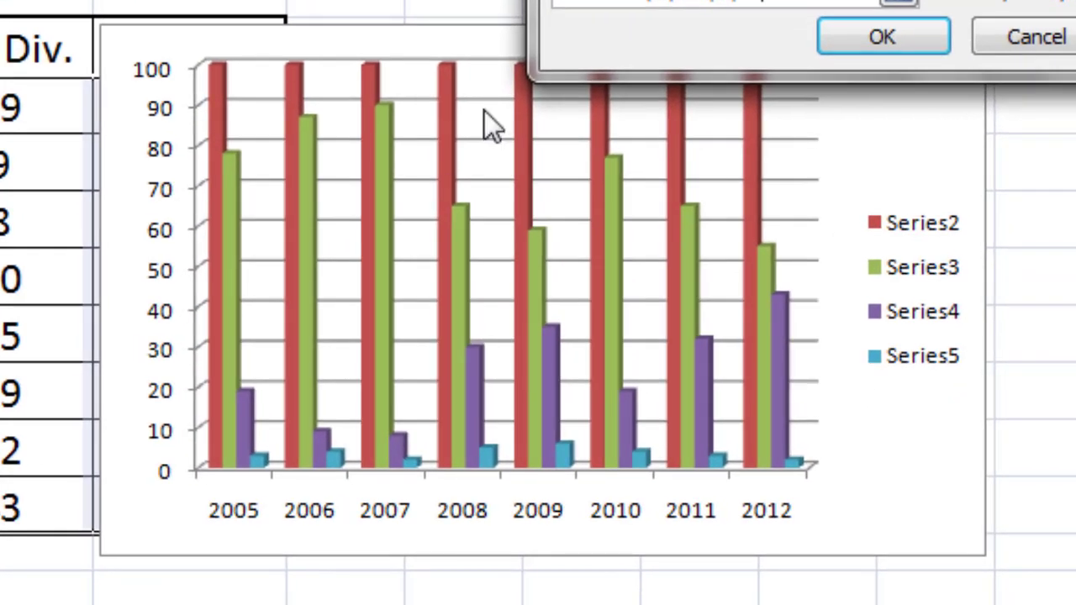
pyautogui.click(855, 41)
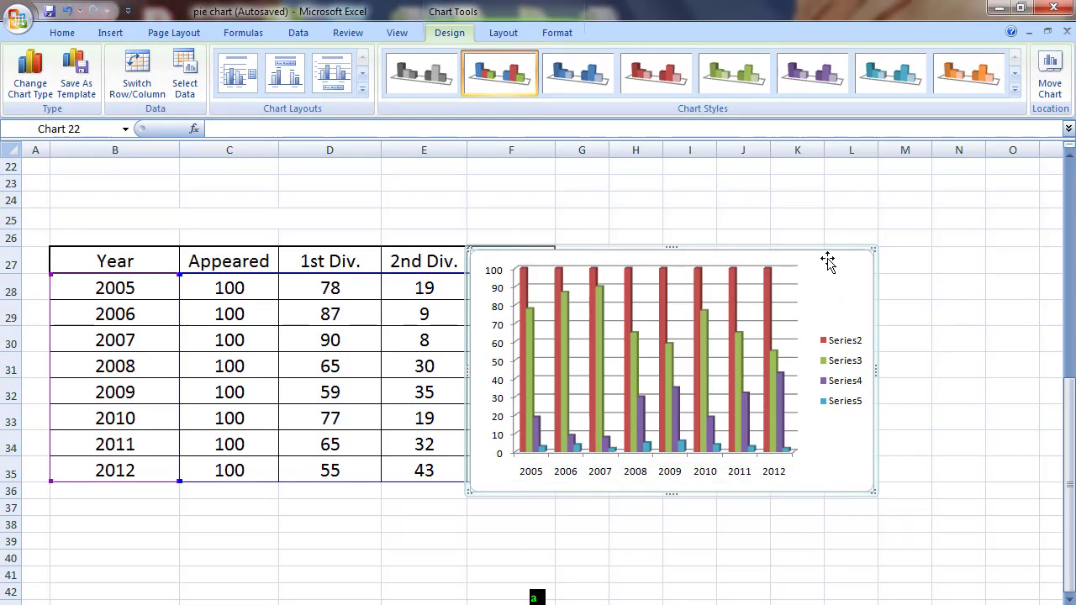
# Move the chart right of the table and apply a layout with column data labels and bottom legend
pyautogui.moveTo(832, 254)
pyautogui.mouseDown()
pyautogui.moveTo(918, 230)
pyautogui.moveTo(934, 262)
pyautogui.mouseUp()
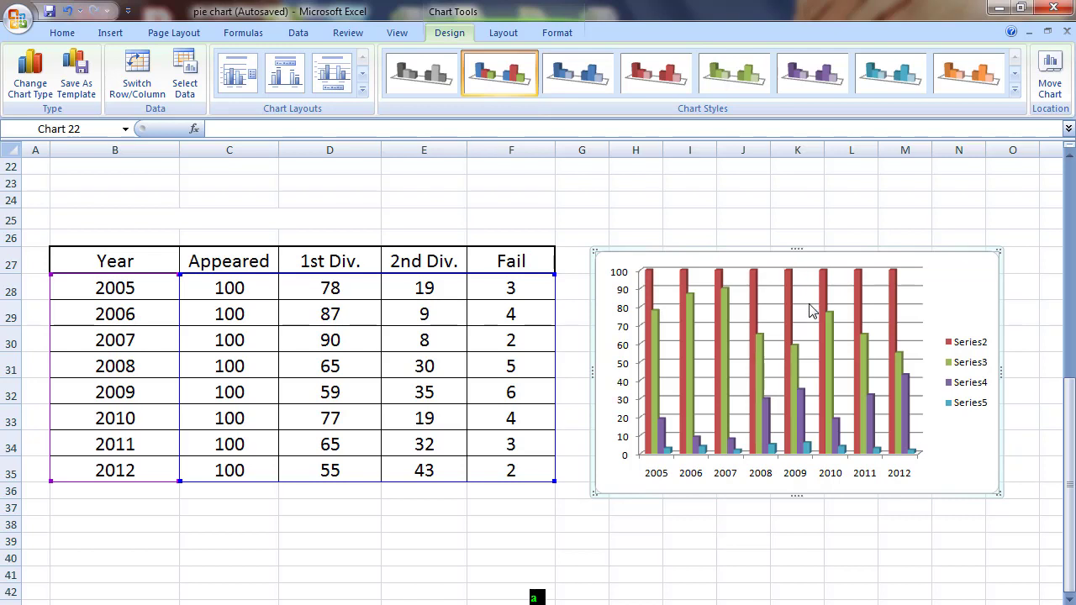
pyautogui.click(844, 317)
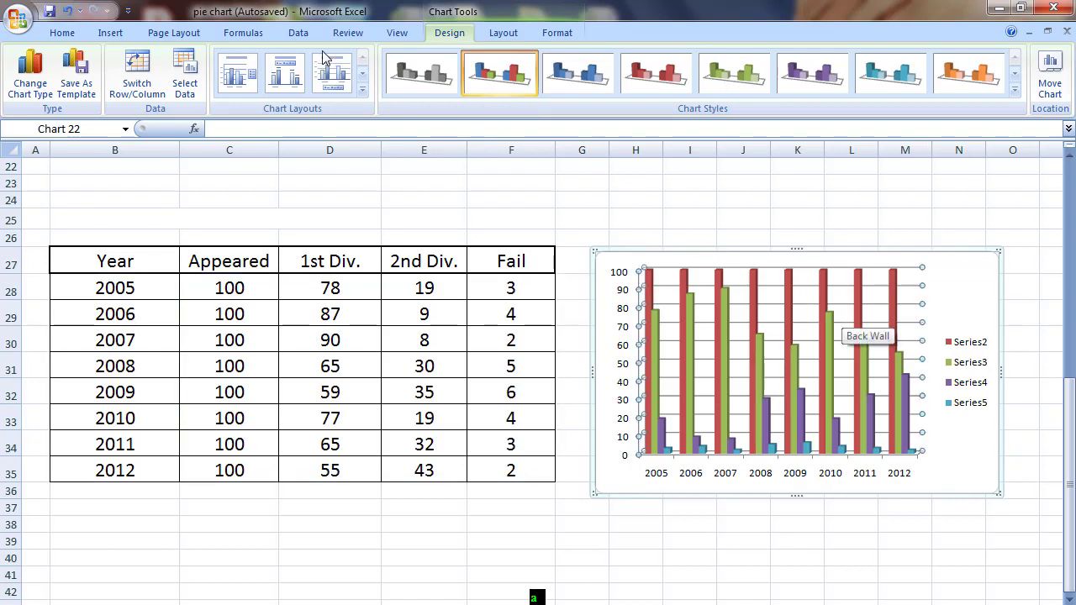
pyautogui.click(241, 81)
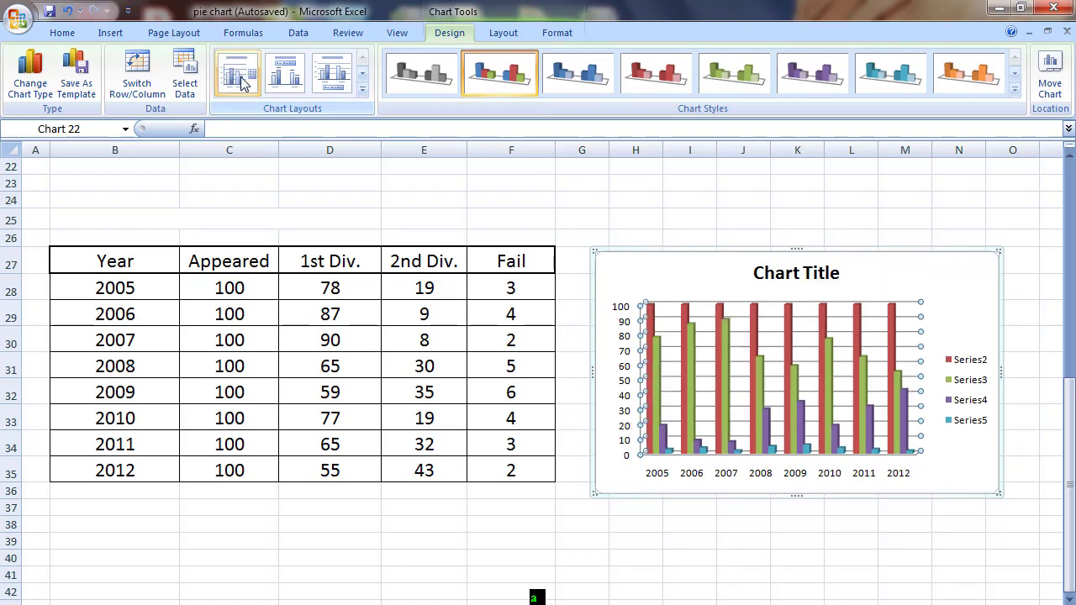
pyautogui.click(362, 89)
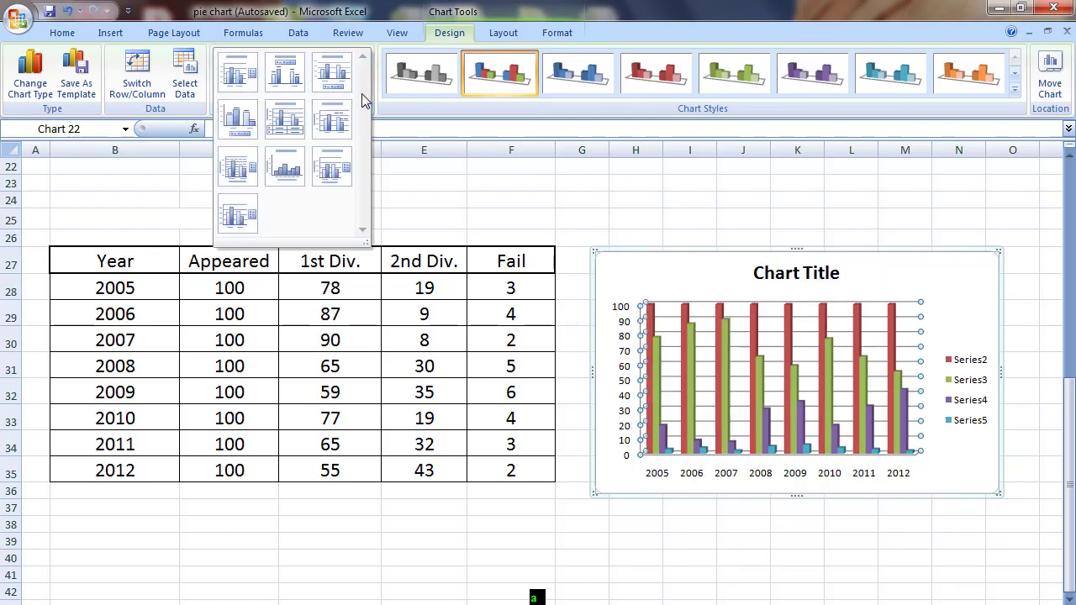
pyautogui.click(247, 123)
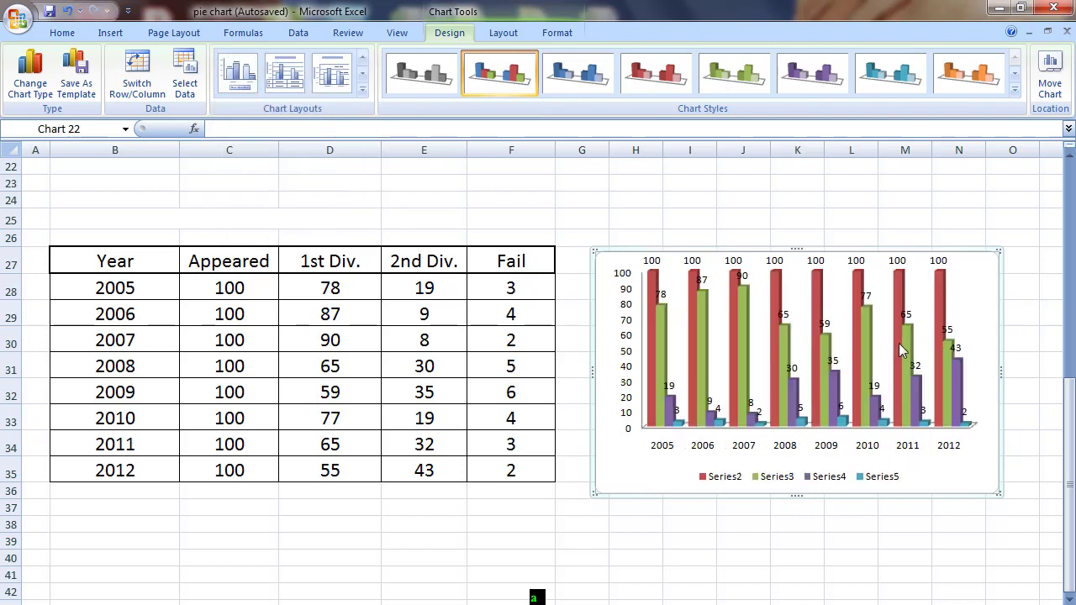
pyautogui.moveTo(899, 343)
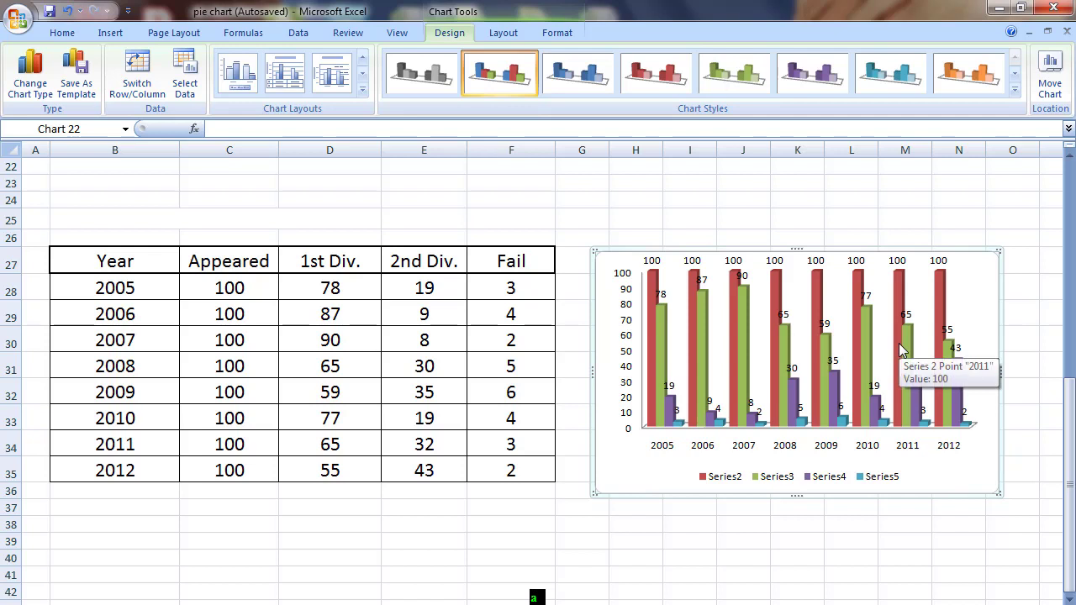